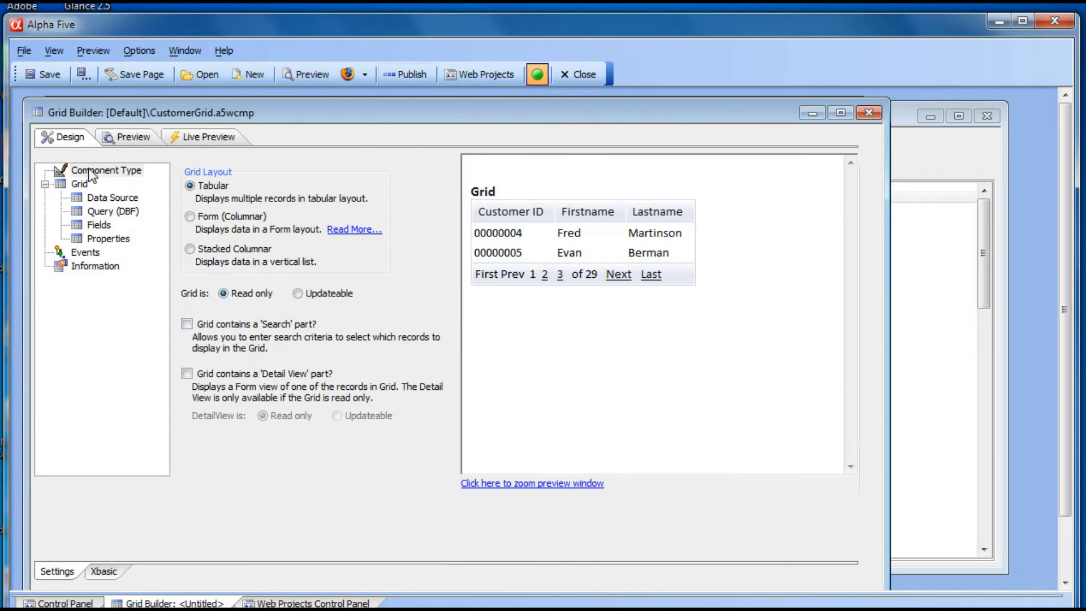
Add a Search part to the grid with Customer_id, Company, Bill_city and Bill_state_region as its search fields.
left_click(187, 325)
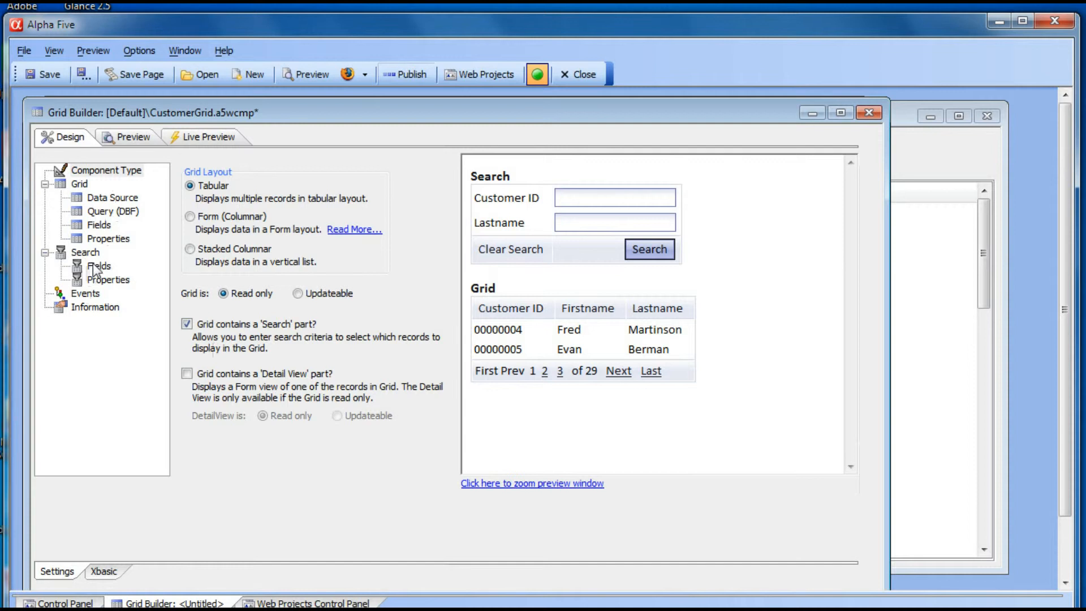
left_click(93, 266)
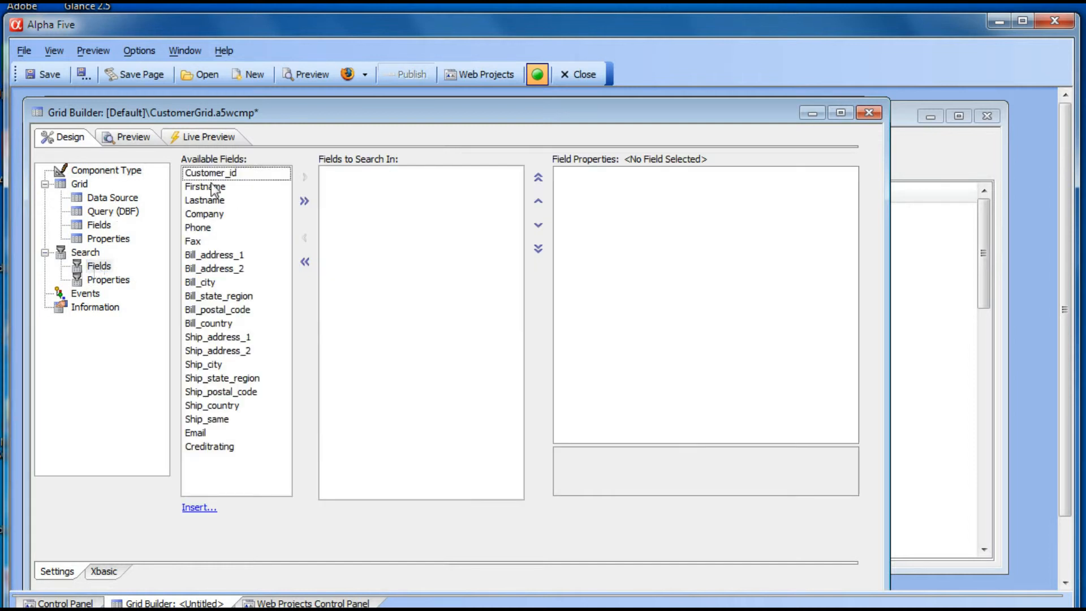
double_click(212, 175)
left_click_drag(205, 186, 204, 197)
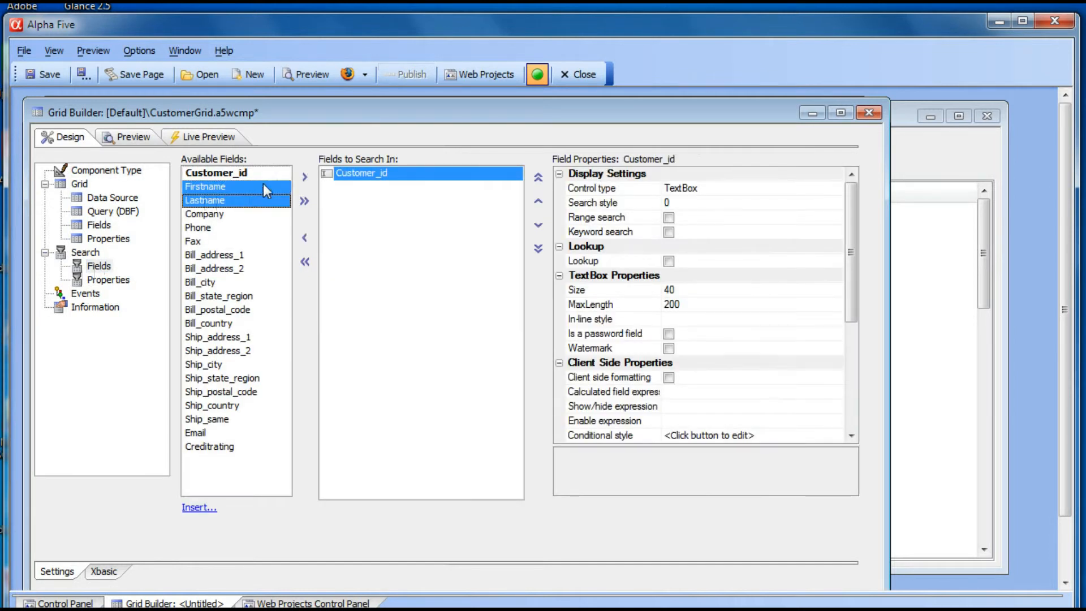
double_click(218, 215)
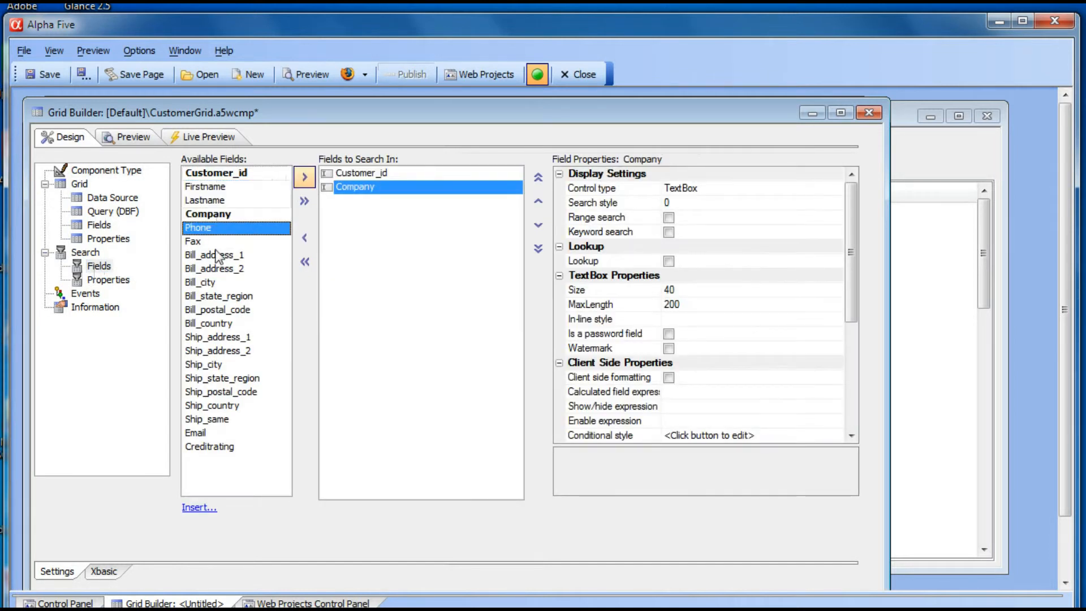
double_click(205, 283)
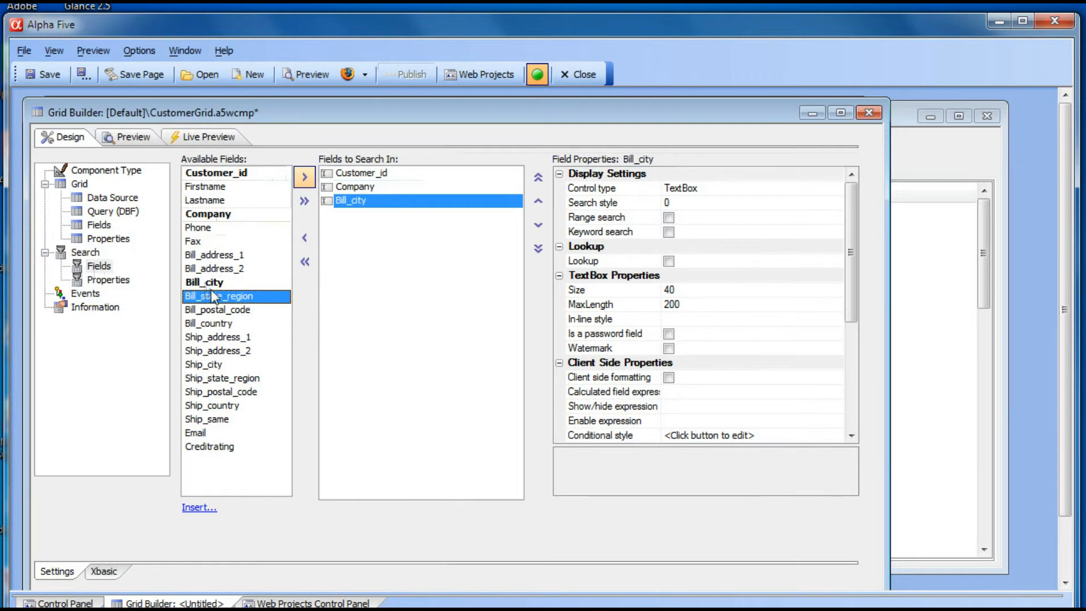
double_click(213, 298)
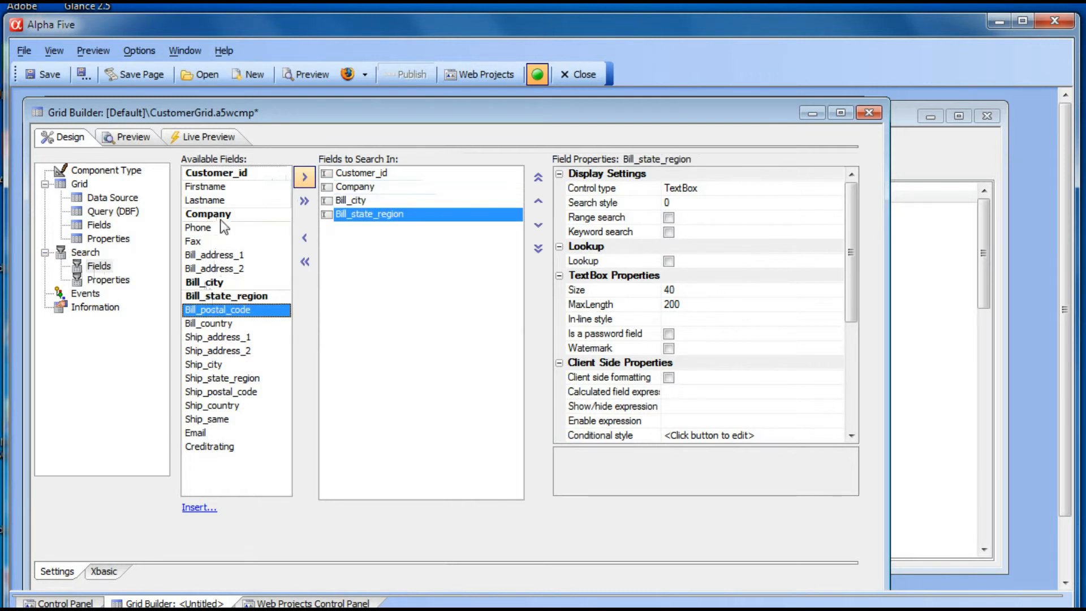
Add Firstname and Lastname to the search fields directly below Customer_id and save the grid.
left_click_drag(213, 188, 212, 198)
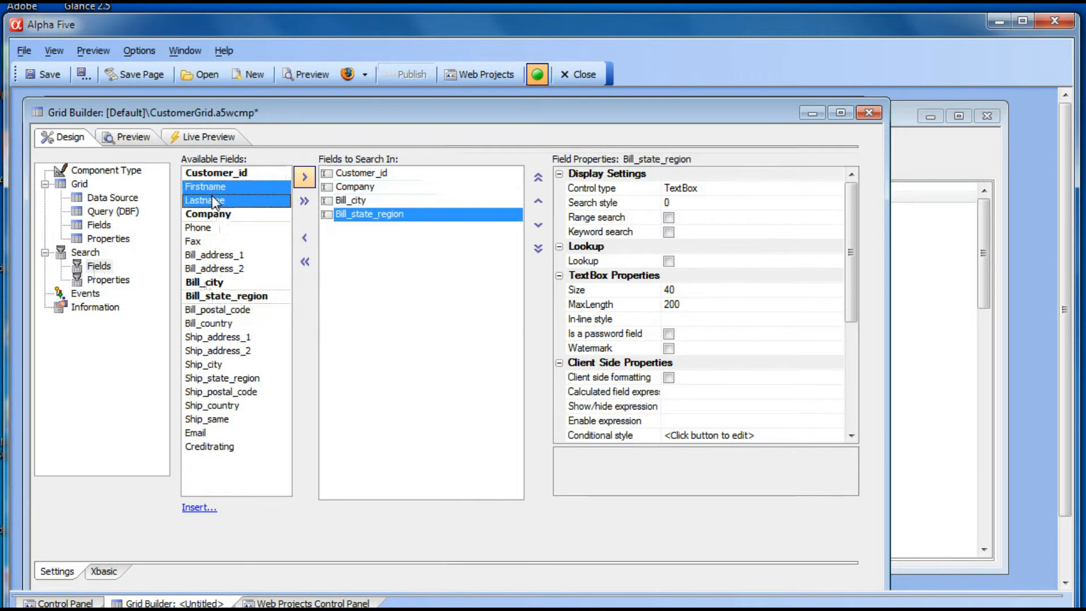
left_click(305, 177)
left_click_drag(343, 226, 344, 238)
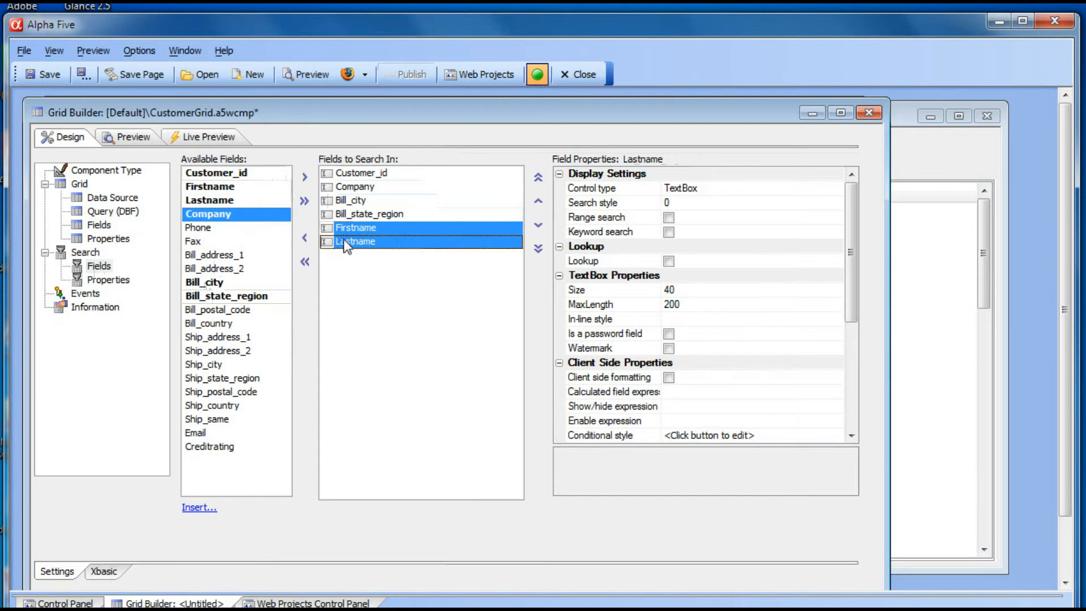
left_click(538, 205)
left_click(538, 205)
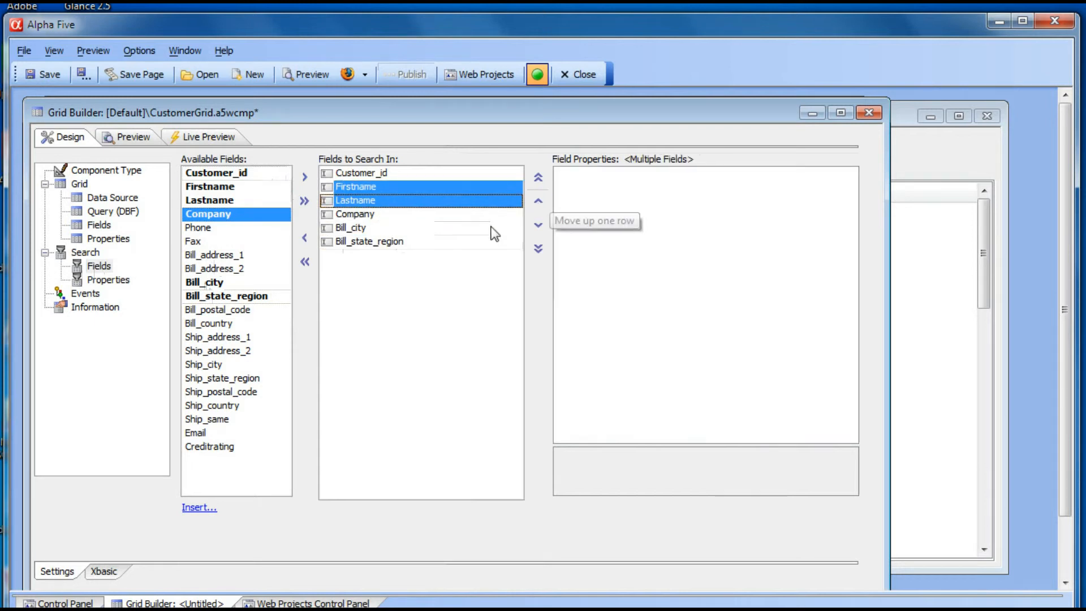
left_click(48, 75)
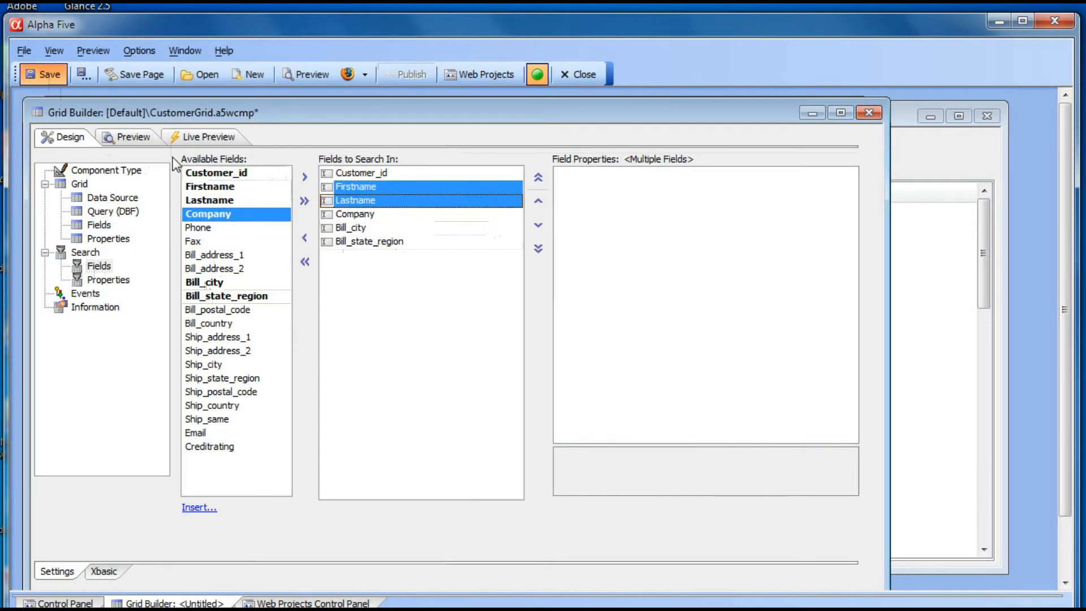
Run the grid in the live preview and search for records whose Bill state region is ma.
left_click(200, 142)
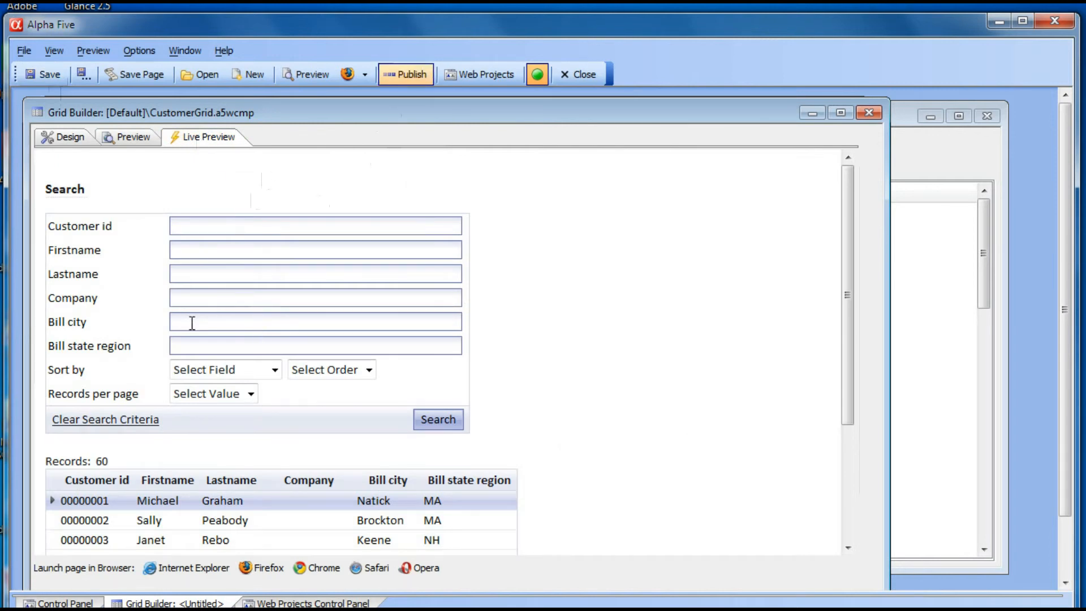
left_click(198, 341)
type("m")
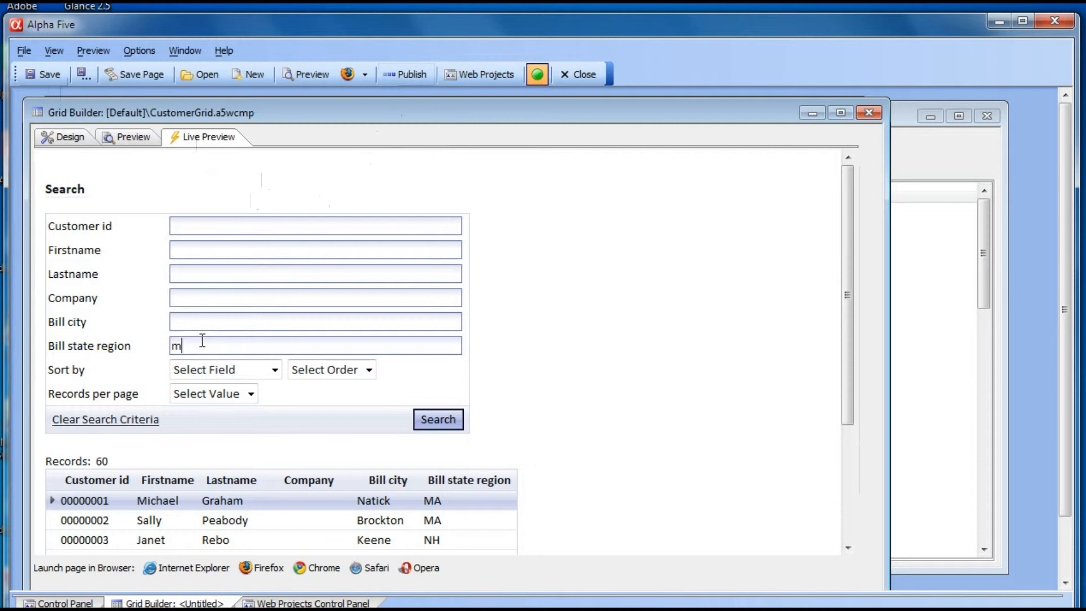
type("a")
left_click(438, 416)
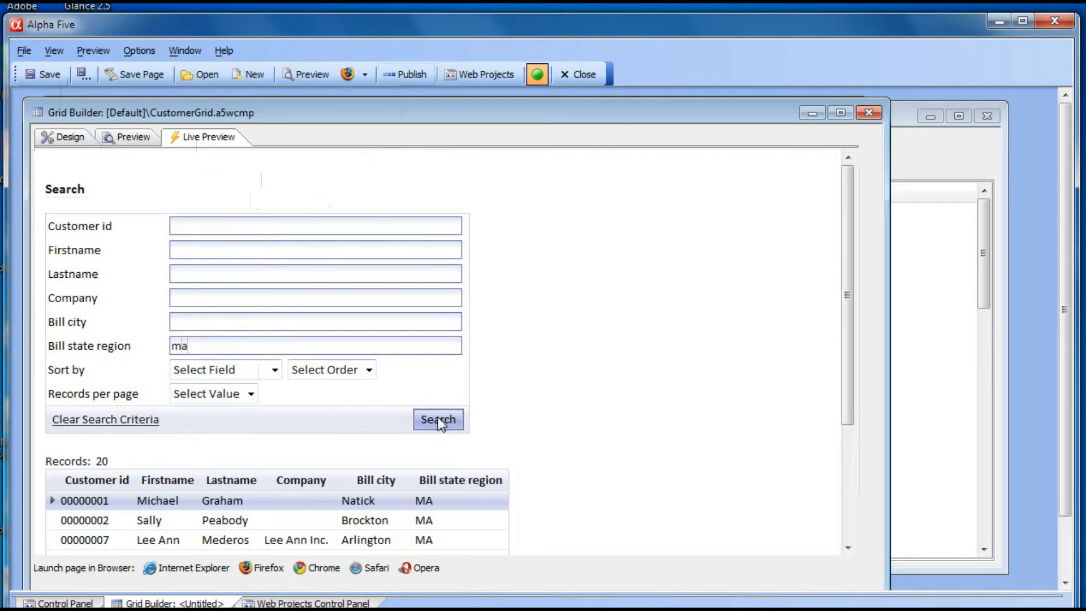
left_click_drag(841, 268, 859, 346)
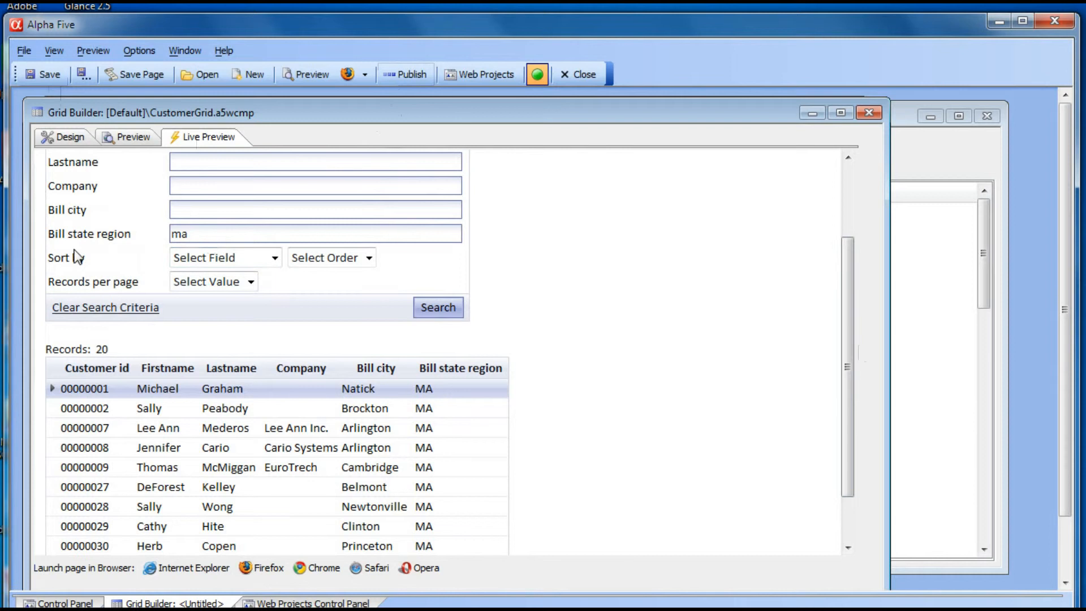
Extend the Bill state region criterion to ma,ca,ny and run the search.
left_click(196, 233)
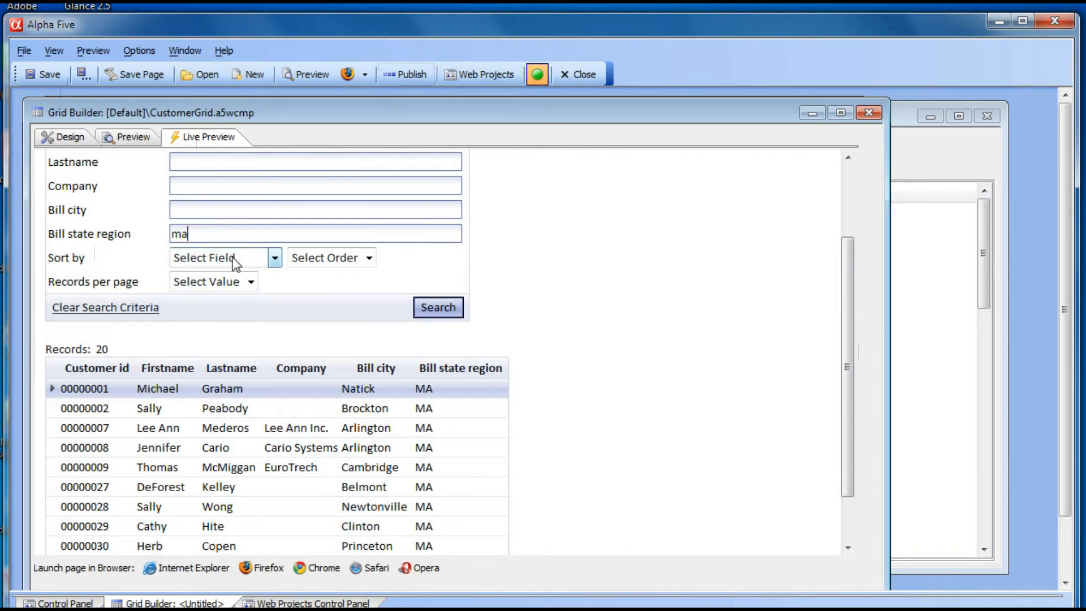
type(",ca,ny")
left_click(436, 311)
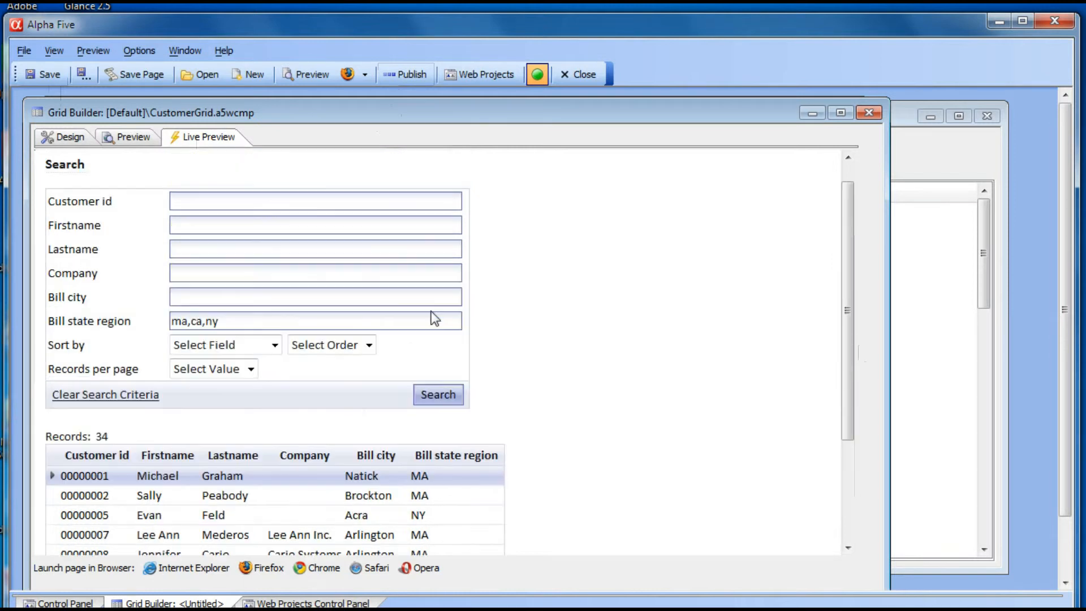
scroll(372, 405, "down", 5)
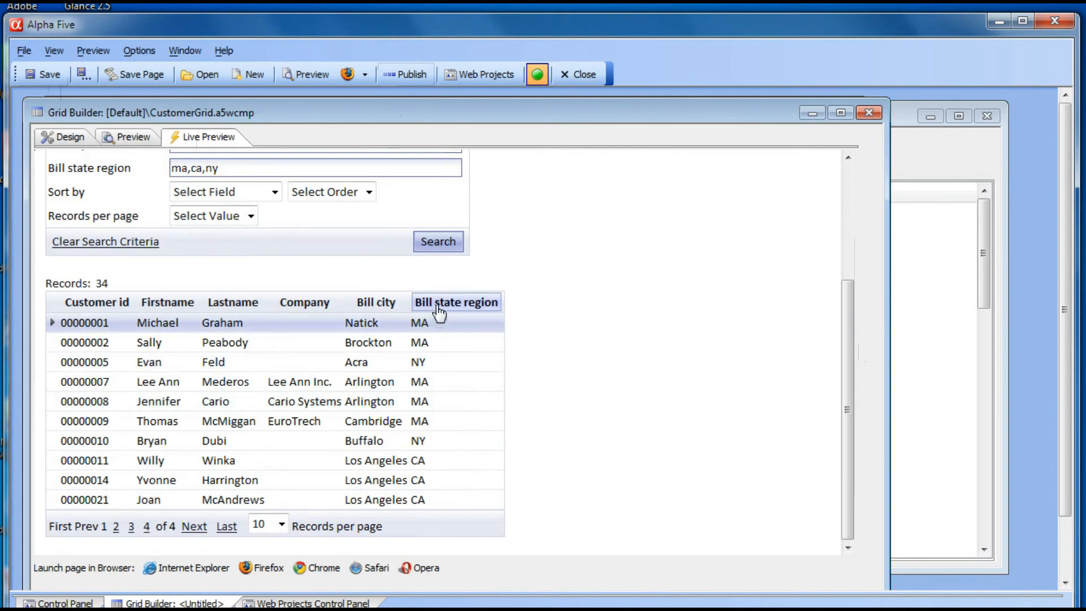
Sort the search results by Bill state region in ascending order and go to the next page.
left_click(439, 305)
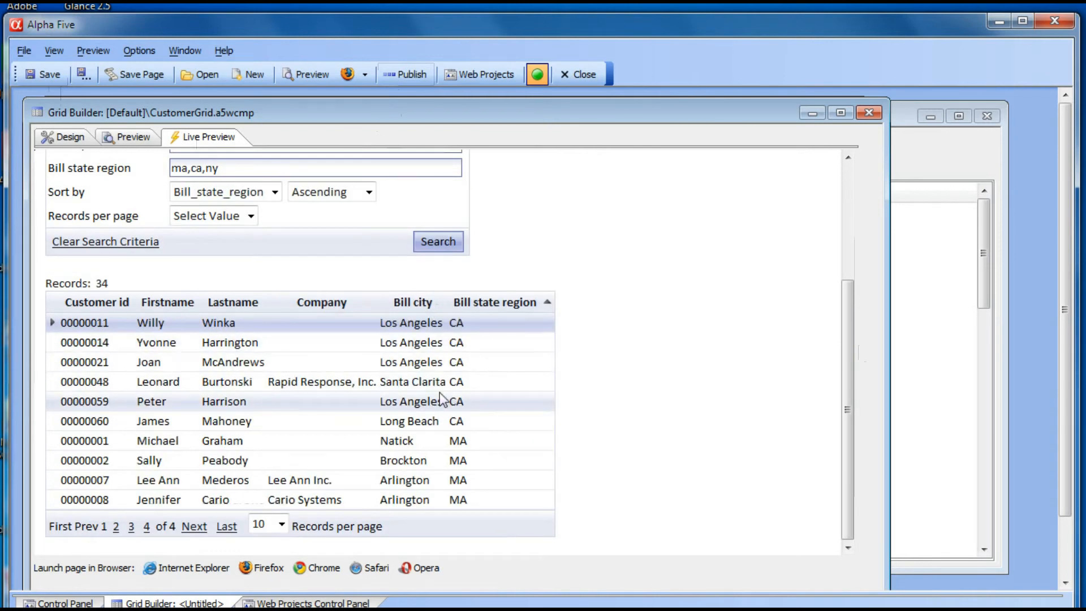
left_click(193, 527)
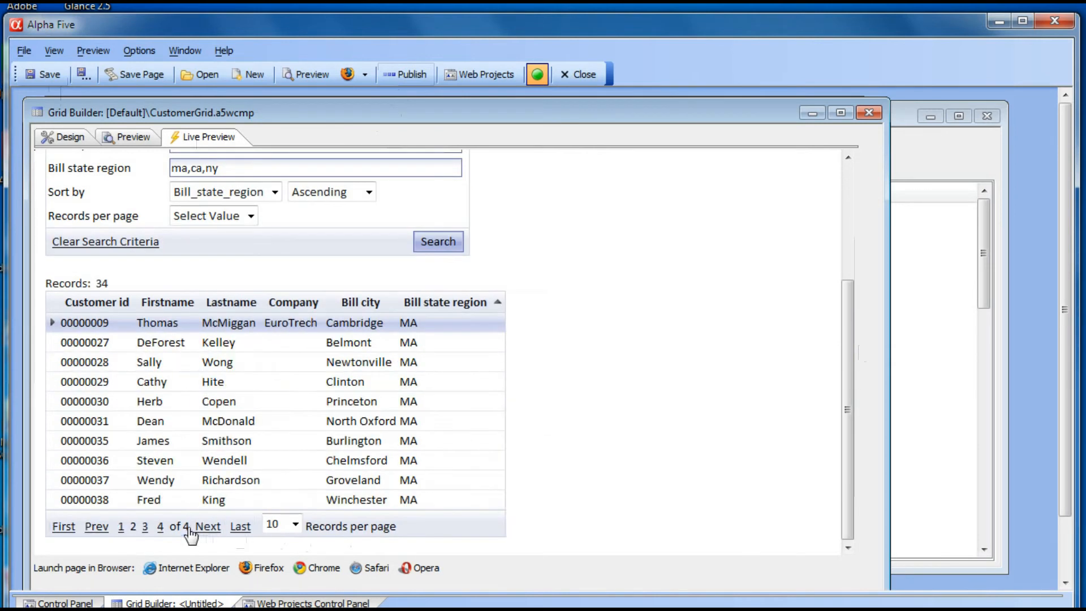
Replace the search criteria with the Lastname range a..d and sort the results by Lastname in ascending order.
left_click_drag(220, 169, 138, 170)
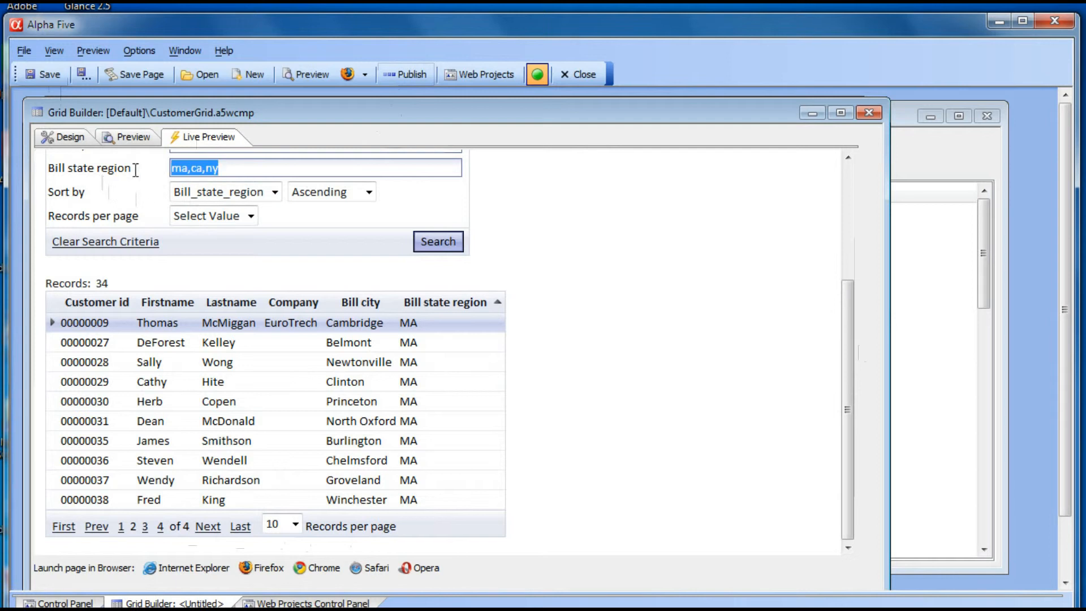
left_click(107, 241)
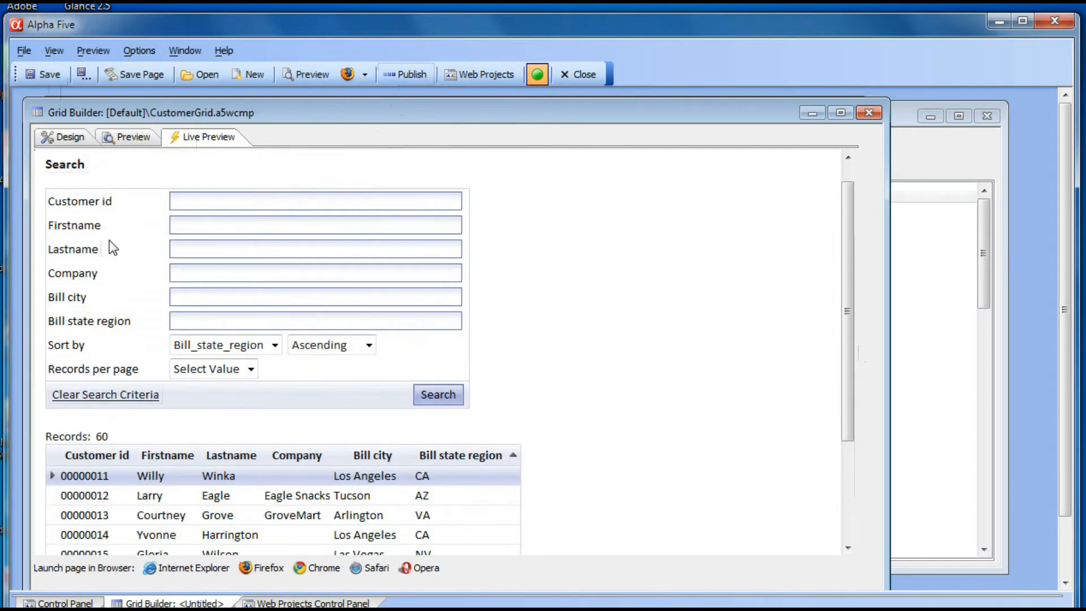
left_click(192, 251)
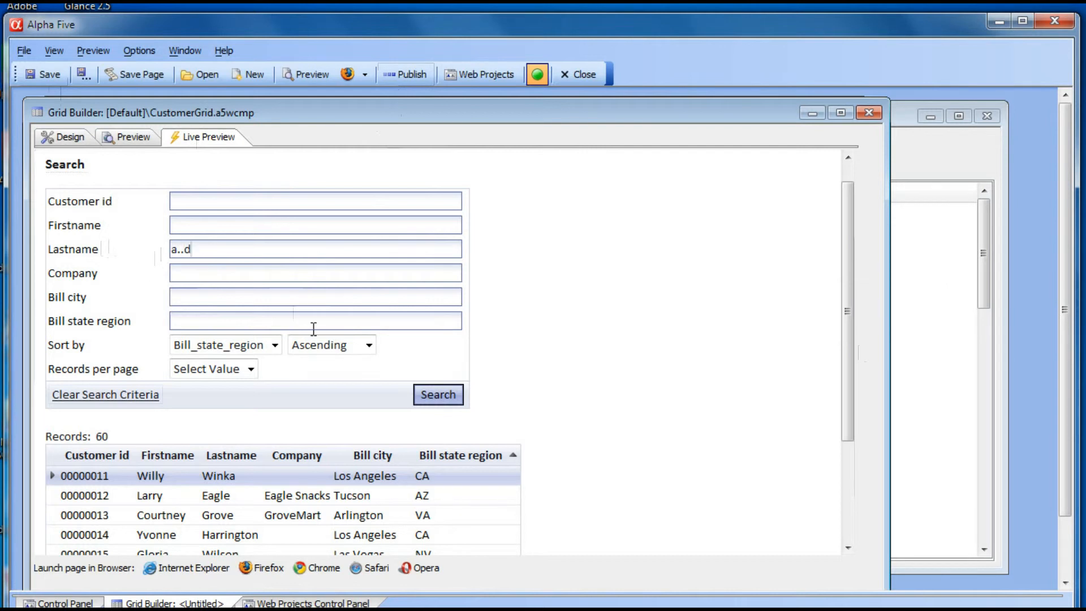
left_click(432, 395)
scroll(280, 372, "down", 3)
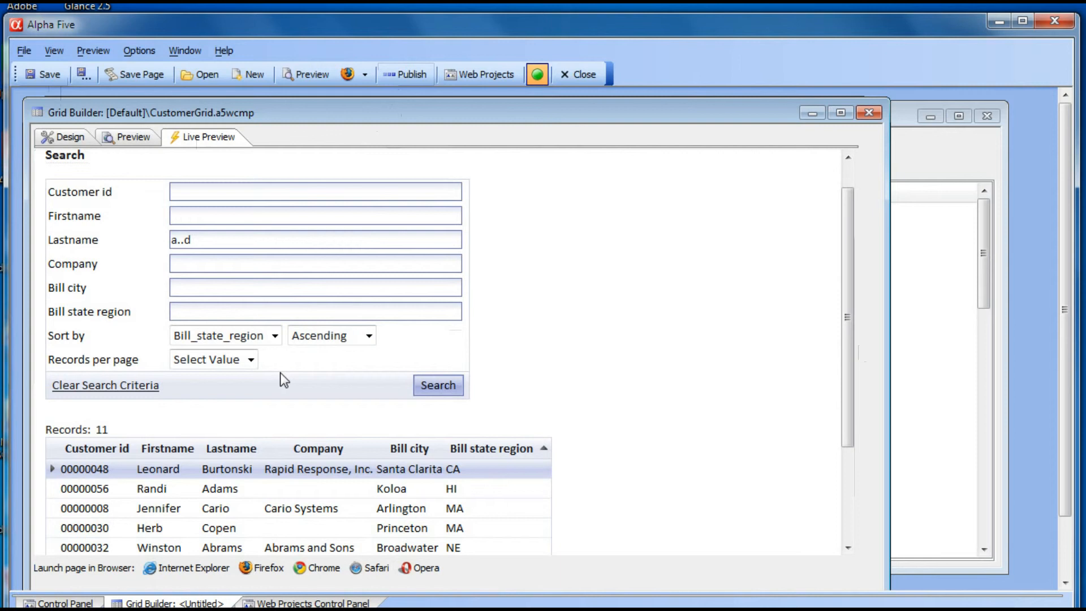
left_click(227, 304)
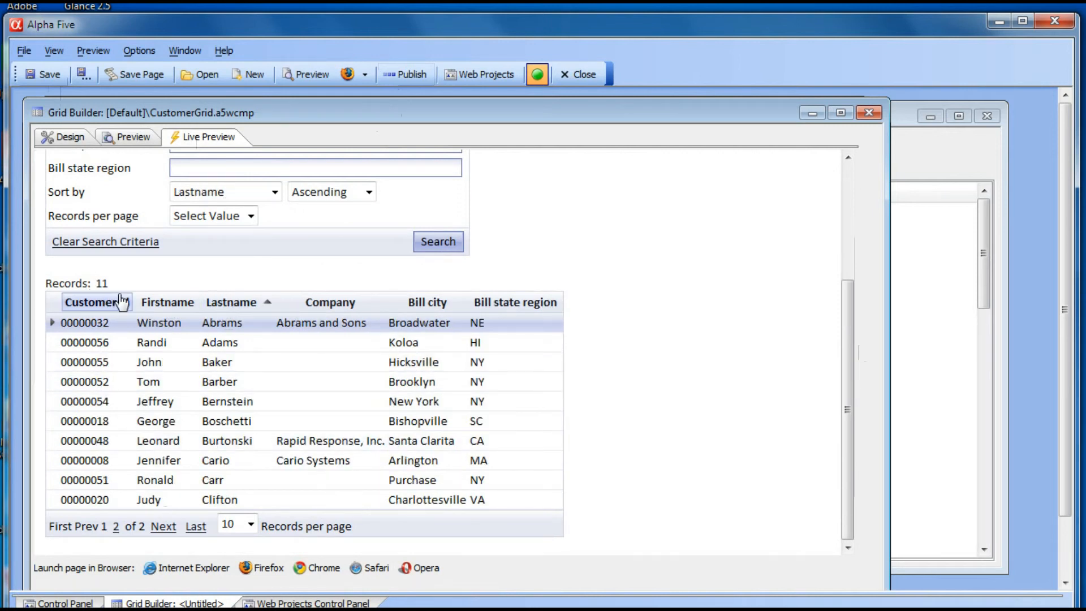
Search for the Lastname ranges a..d,m..n and clear the search criteria.
scroll(119, 300, "up", 3)
left_click(210, 278)
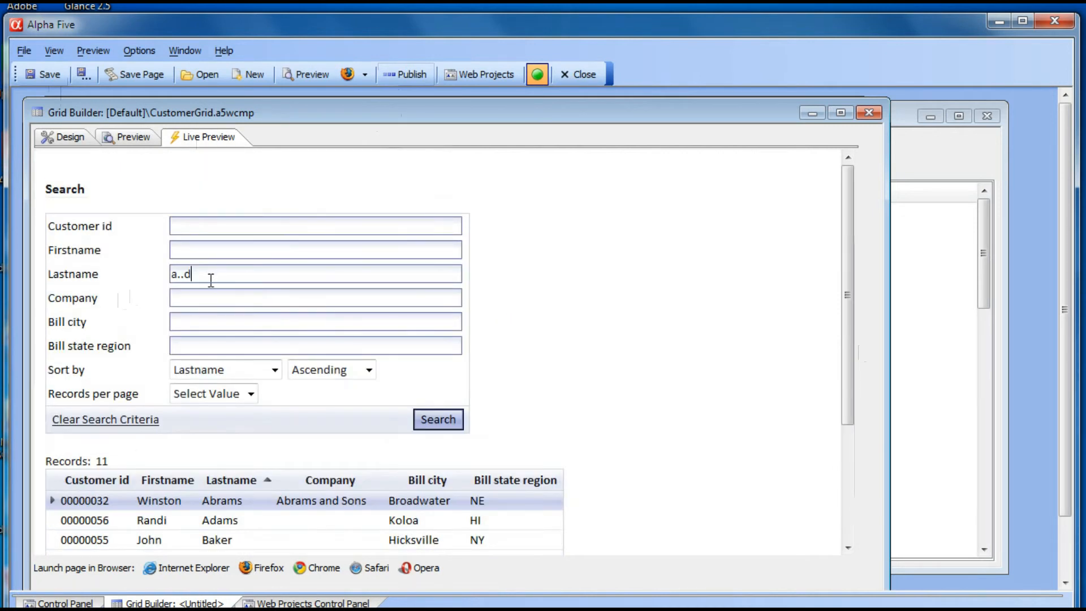
type(",m..n")
left_click(439, 423)
left_click(131, 423)
scroll(215, 354, "down", 3)
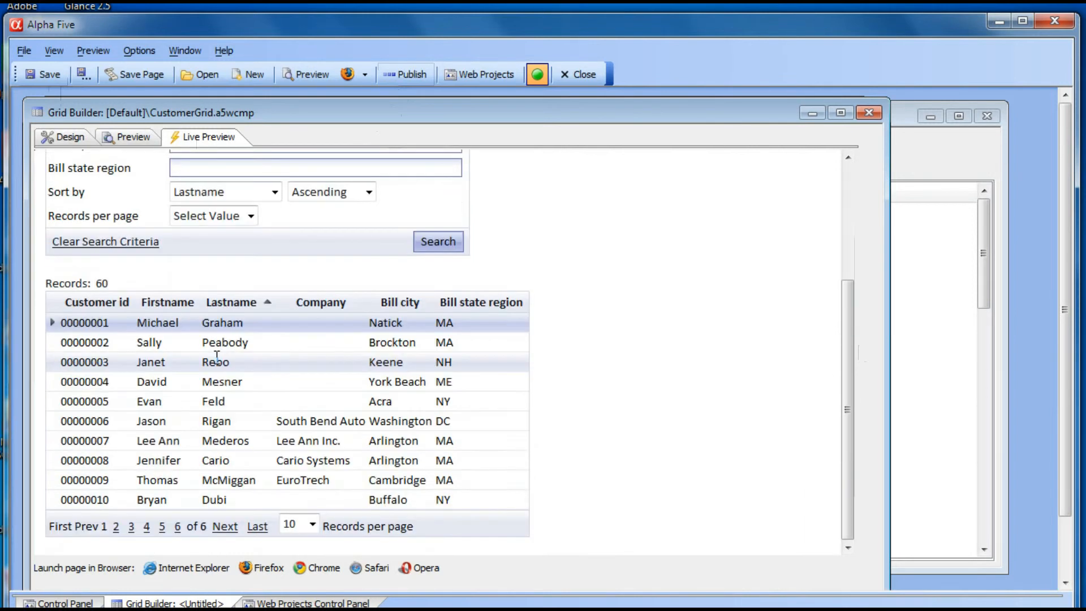
scroll(215, 354, "up", 3)
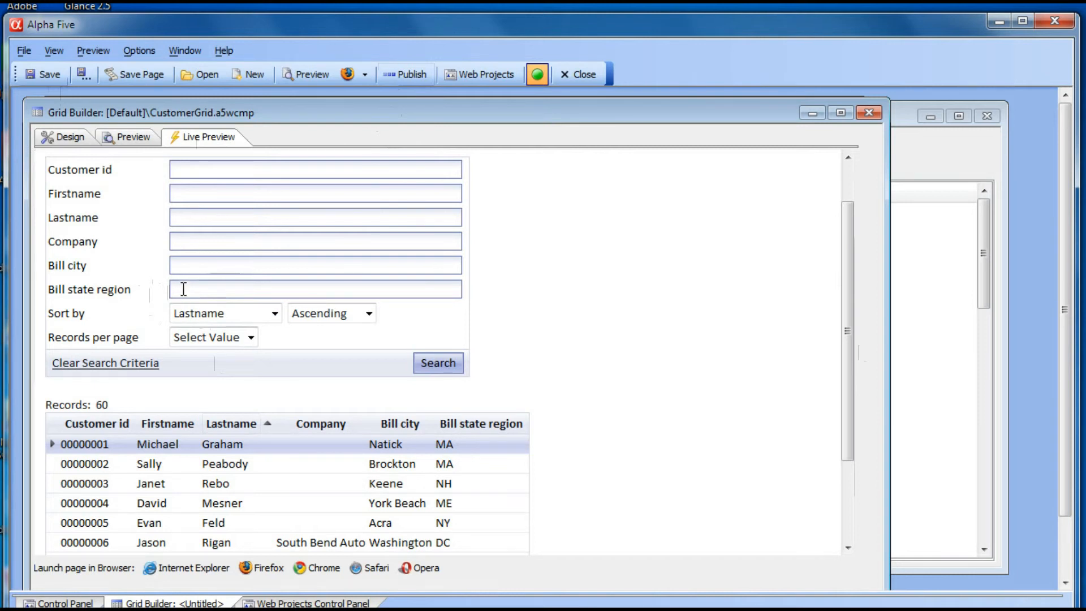
Return to the search field design and change the control type of Bill_state_region to DropDownBox.
left_click(69, 139)
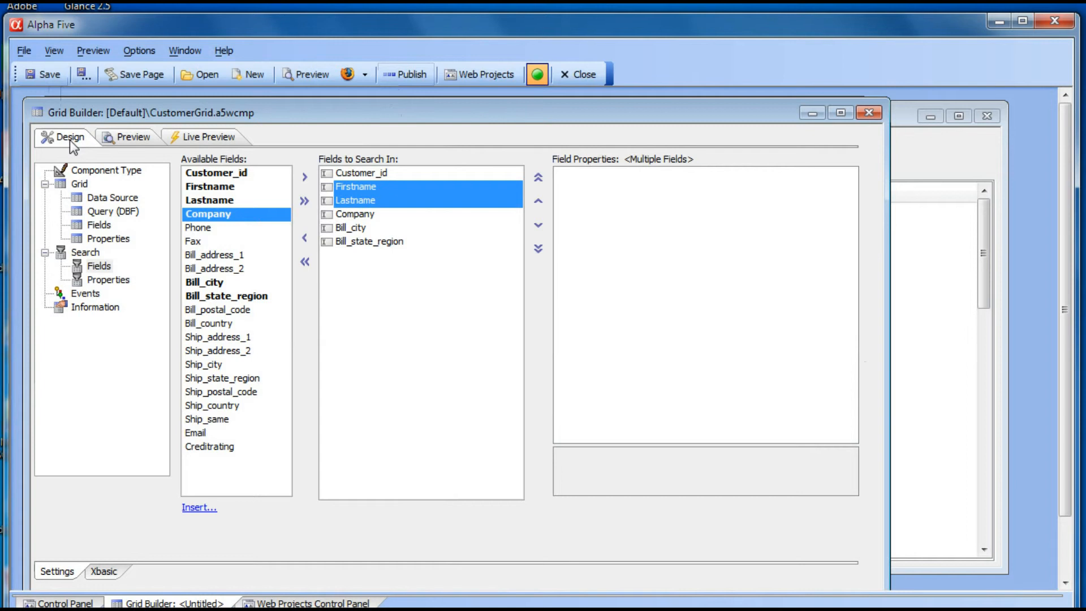
left_click(360, 242)
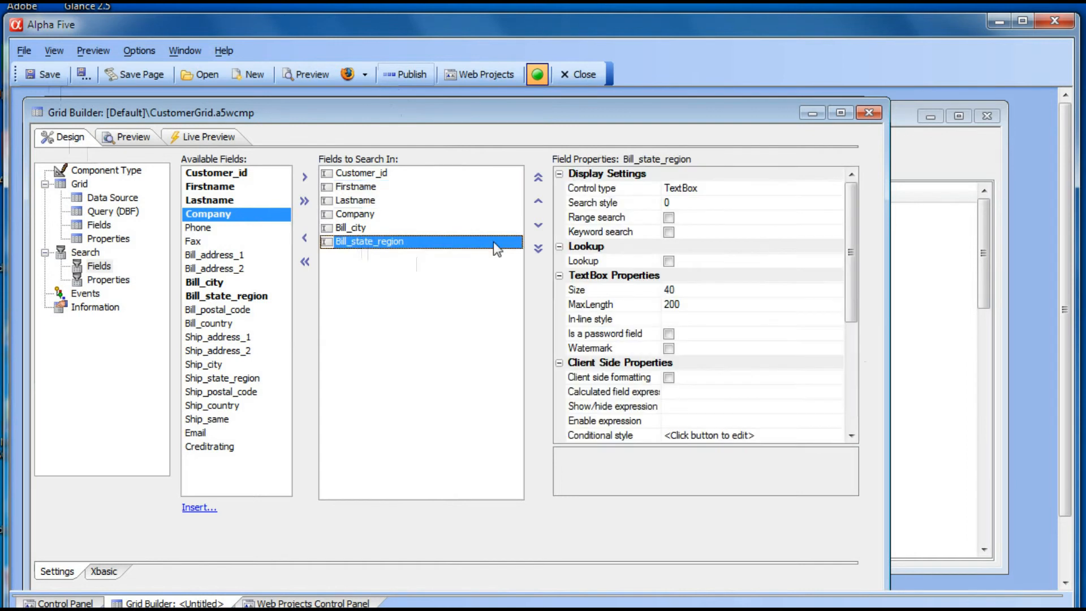
left_click(595, 189)
left_click(836, 189)
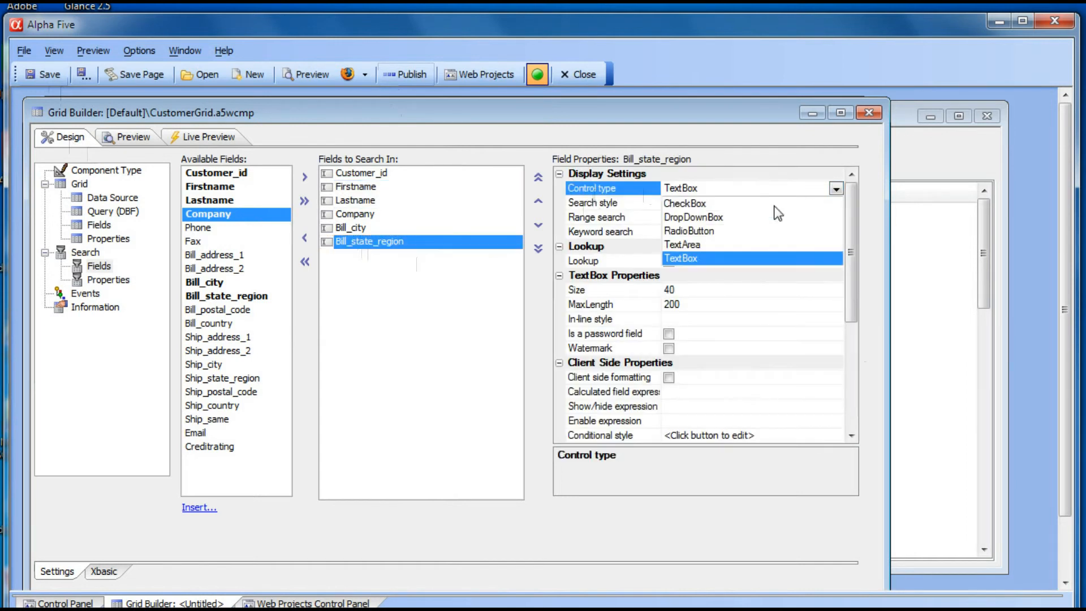
left_click(692, 218)
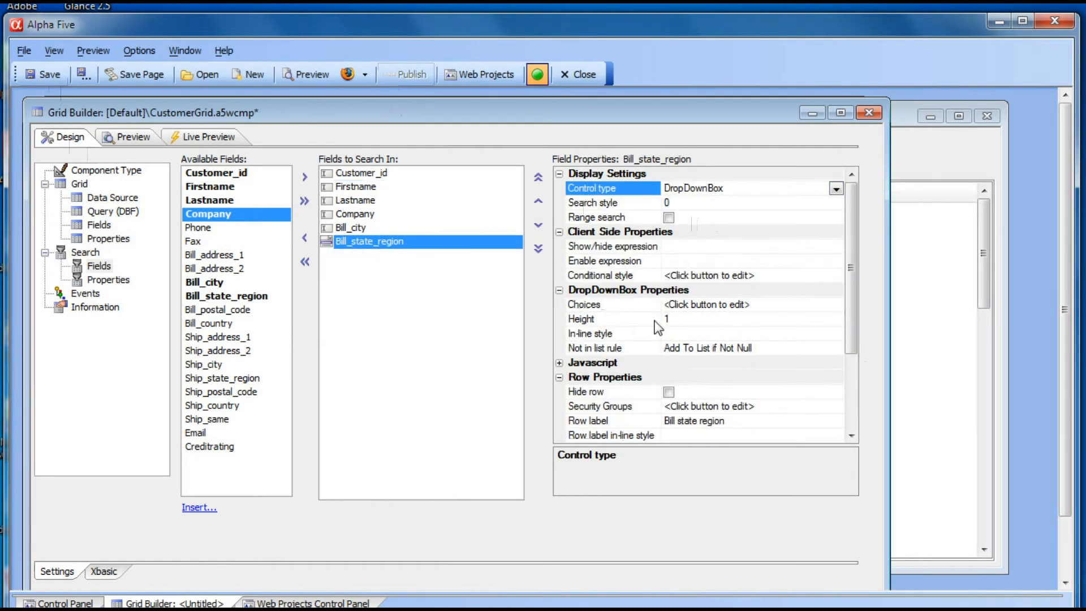
Define the Bill_state_region dropdown choices as Dynamic, using the DBF table customer as their source.
left_click(589, 304)
left_click(836, 305)
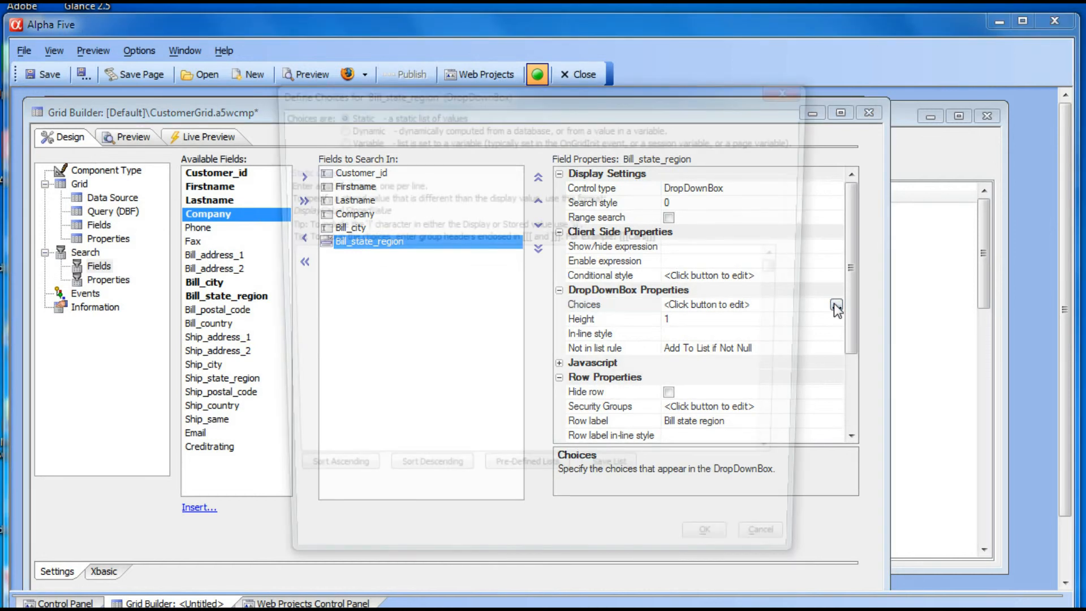
left_click(334, 126)
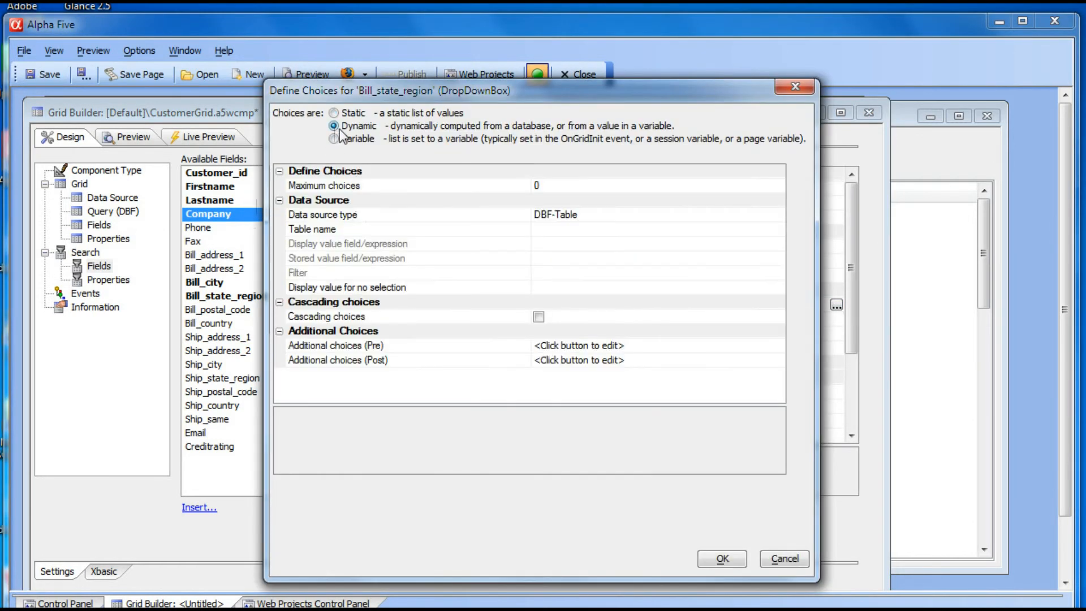
left_click(351, 232)
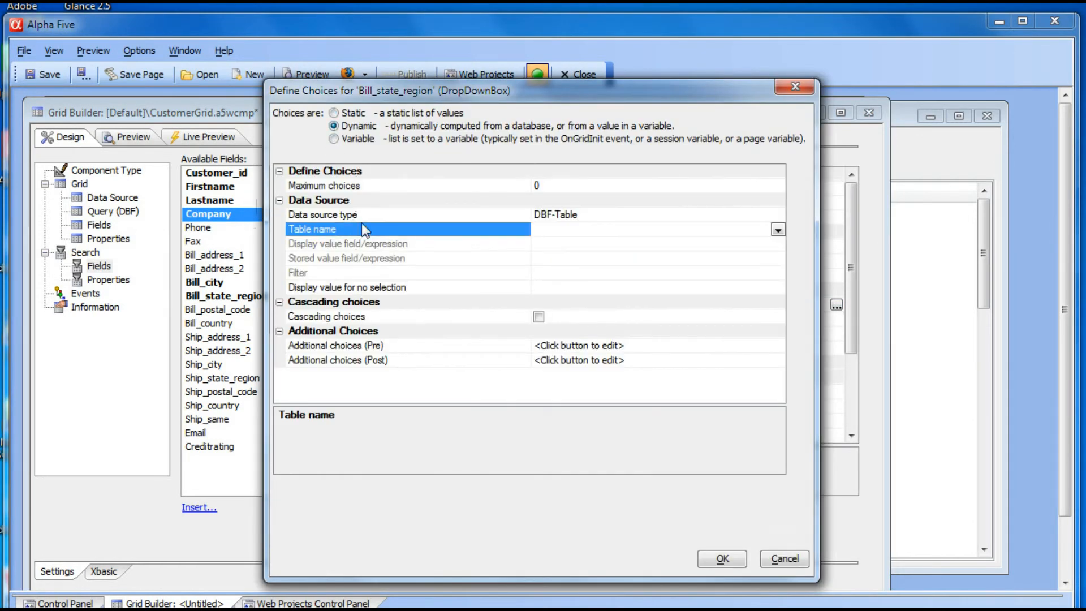
left_click(779, 229)
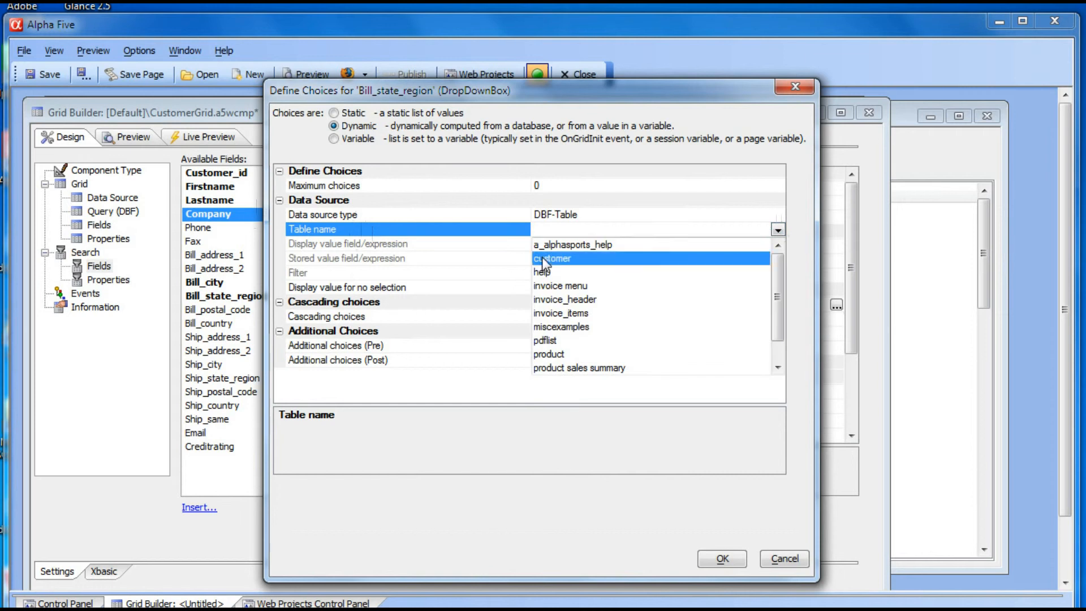
left_click(543, 258)
Set the display value field of the dropdown choices to Bill_State_Region and accept the choice definition.
left_click(444, 248)
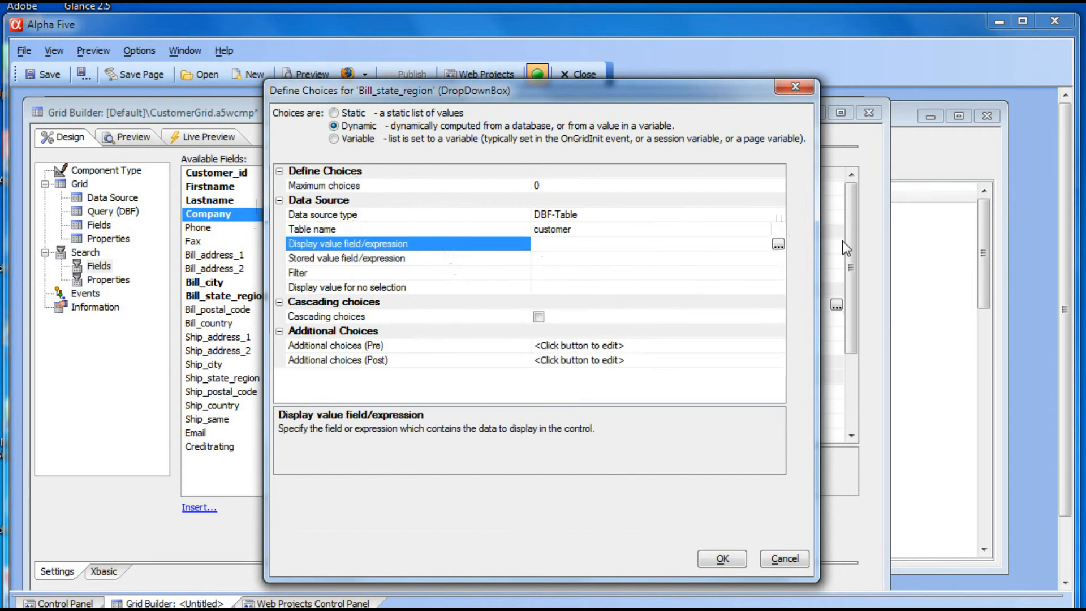
left_click(781, 244)
double_click(376, 261)
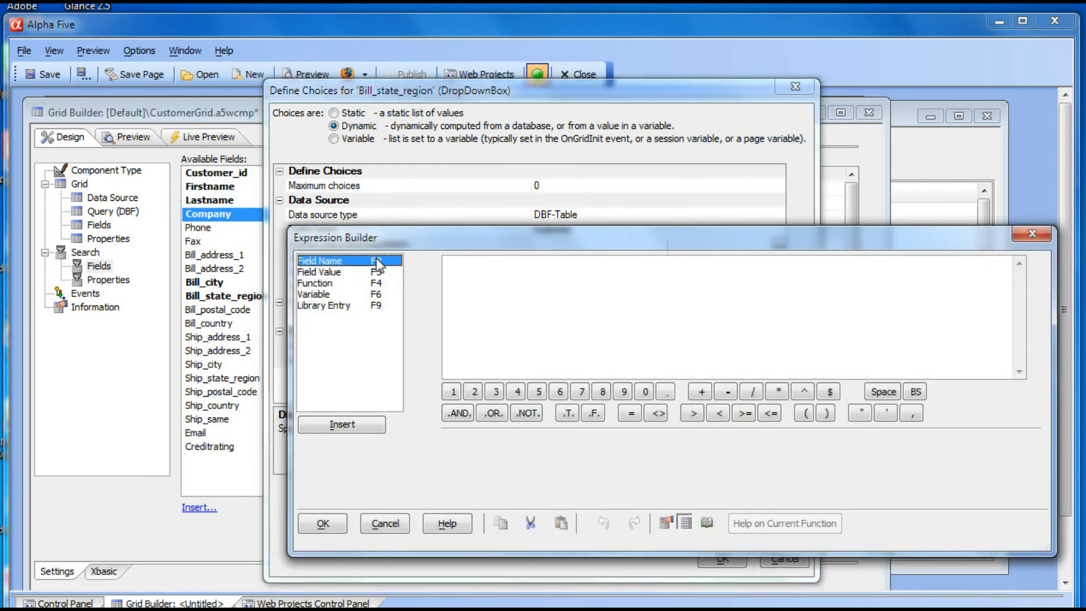
double_click(445, 355)
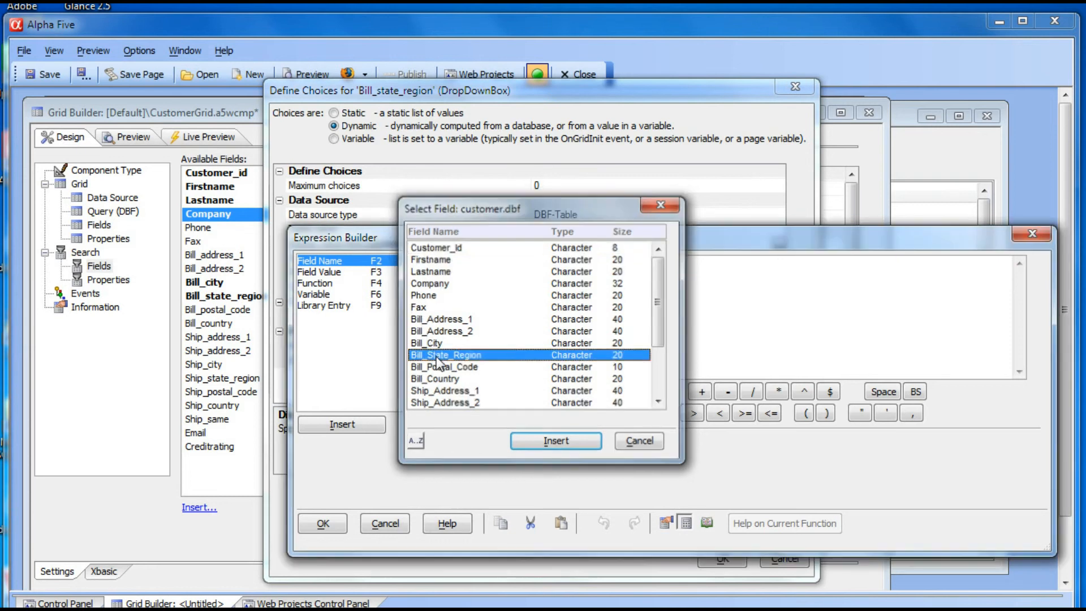
left_click(322, 525)
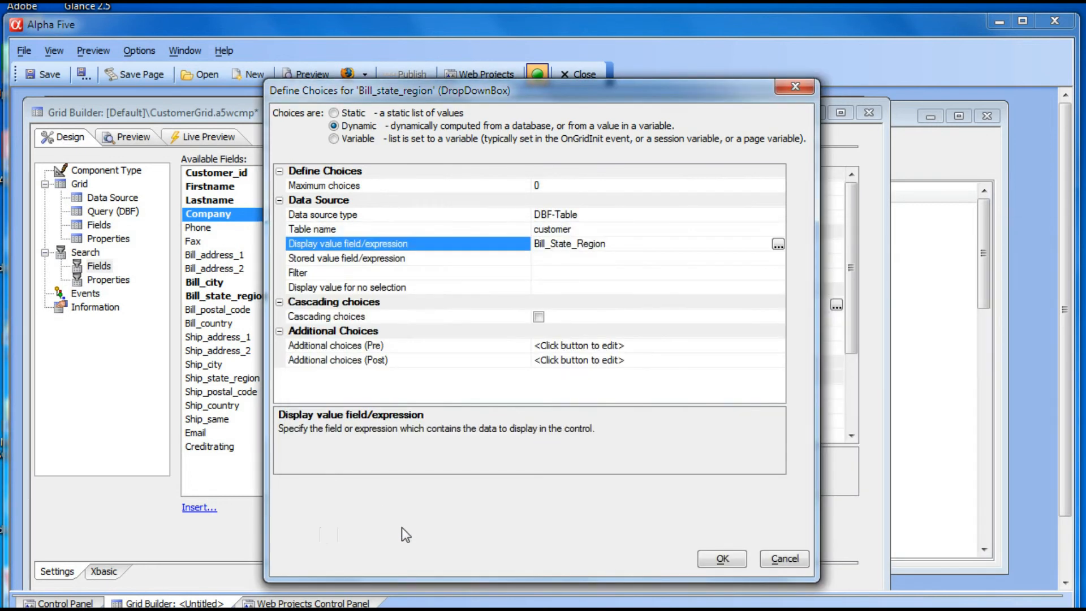
left_click(712, 562)
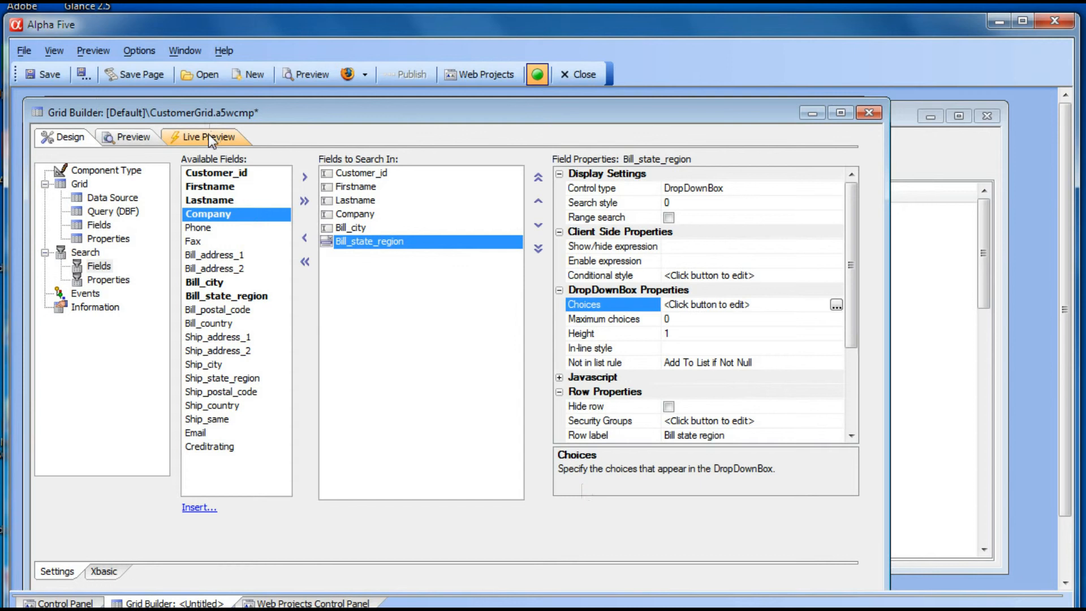
Test the dropdown in the live preview by searching for the Bill state region CA.
left_click(206, 134)
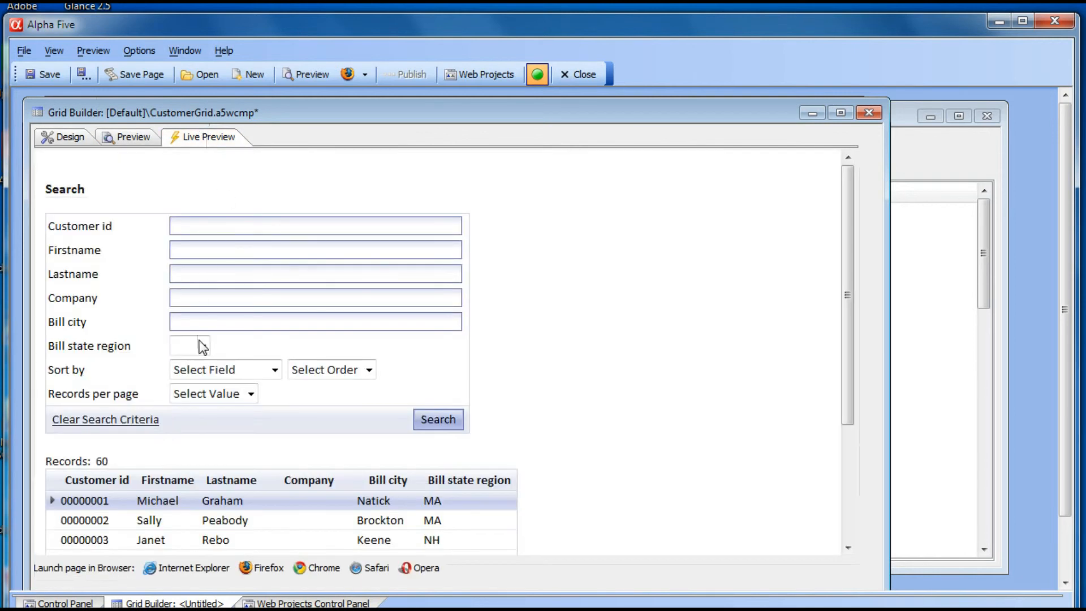
left_click(202, 346)
left_click(180, 395)
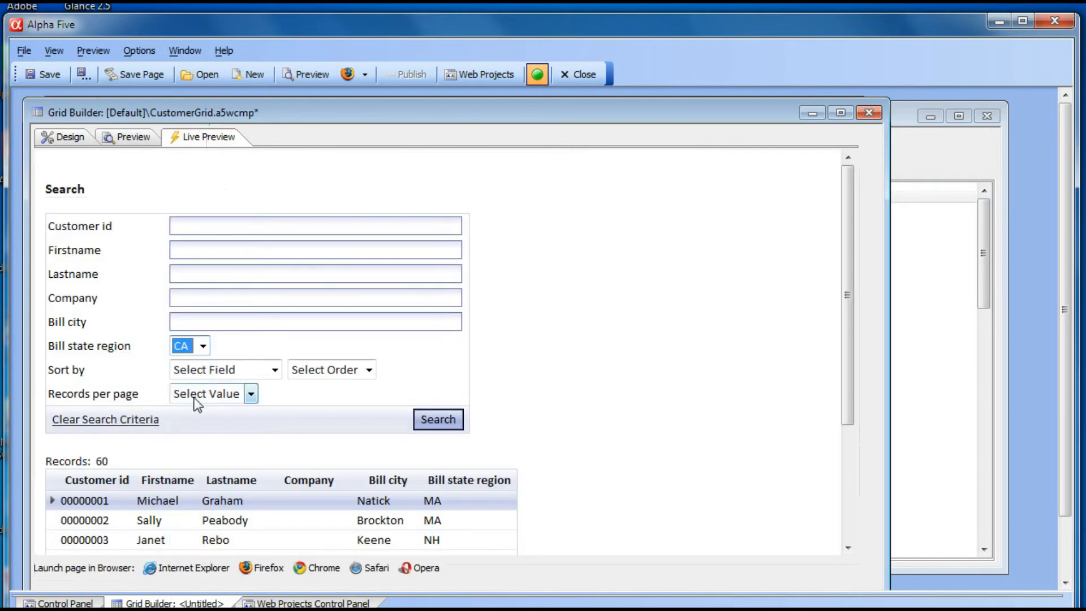
left_click(437, 422)
scroll(487, 413, "down", 3)
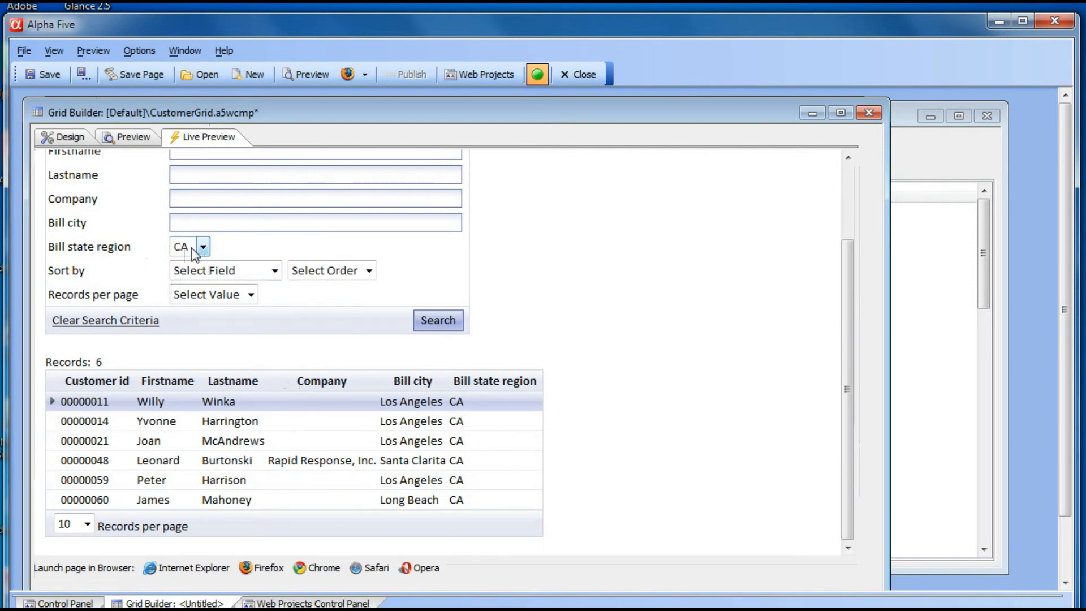
In the design of the Bill_state_region search field, set the height to 5 and multi-select allowed to Multiple.
left_click(60, 137)
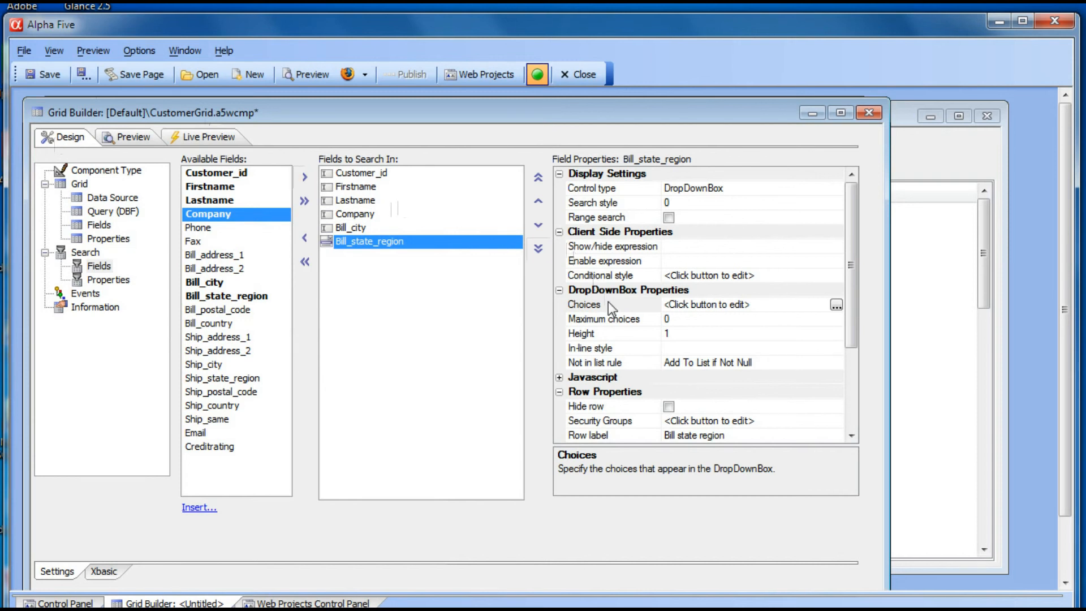
left_click(580, 305)
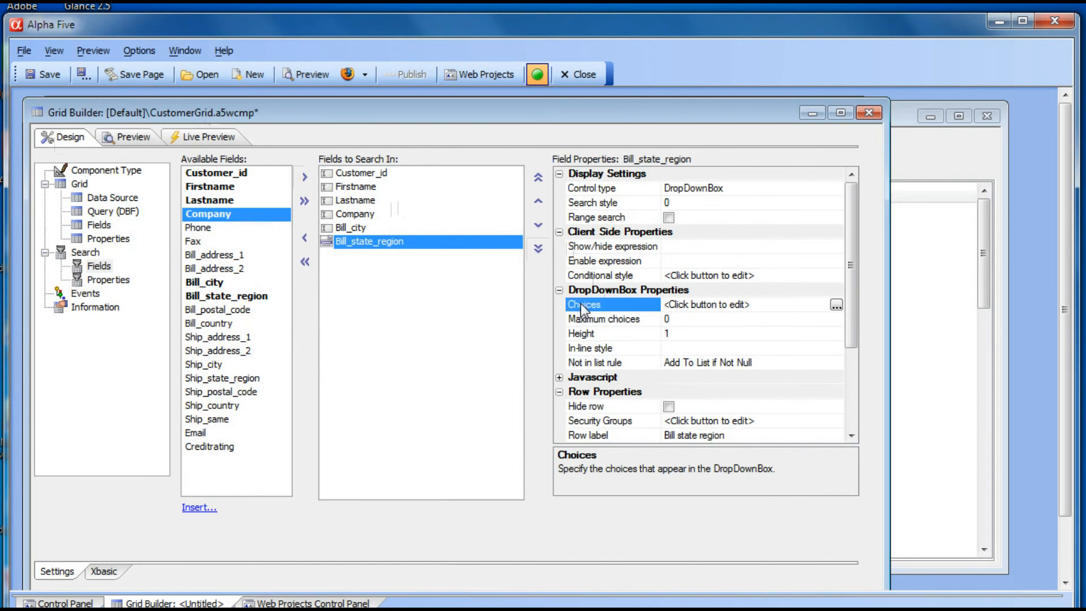
left_click(603, 332)
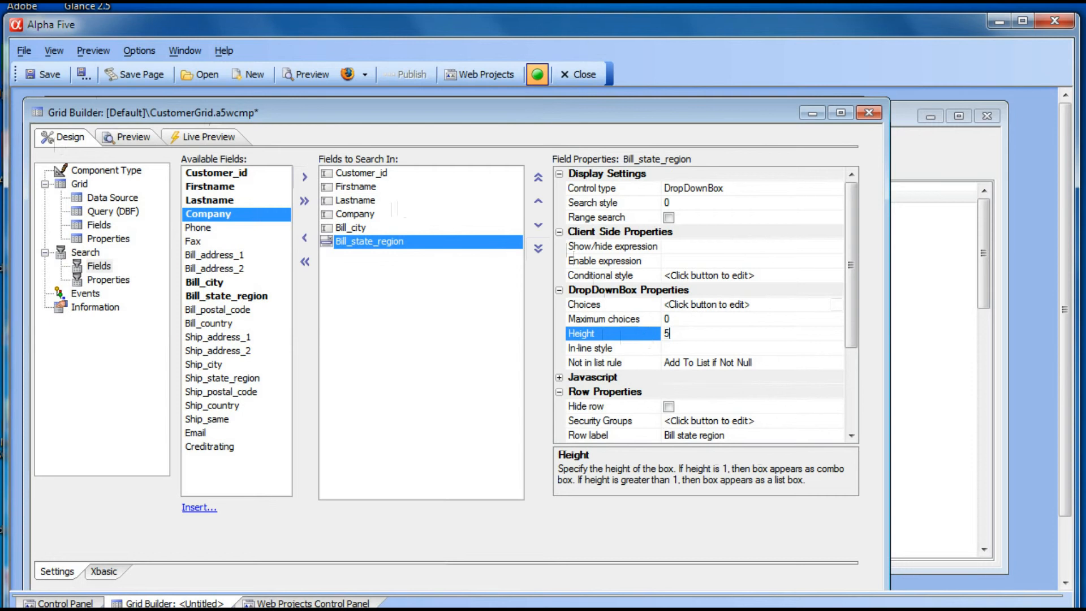
left_click(605, 352)
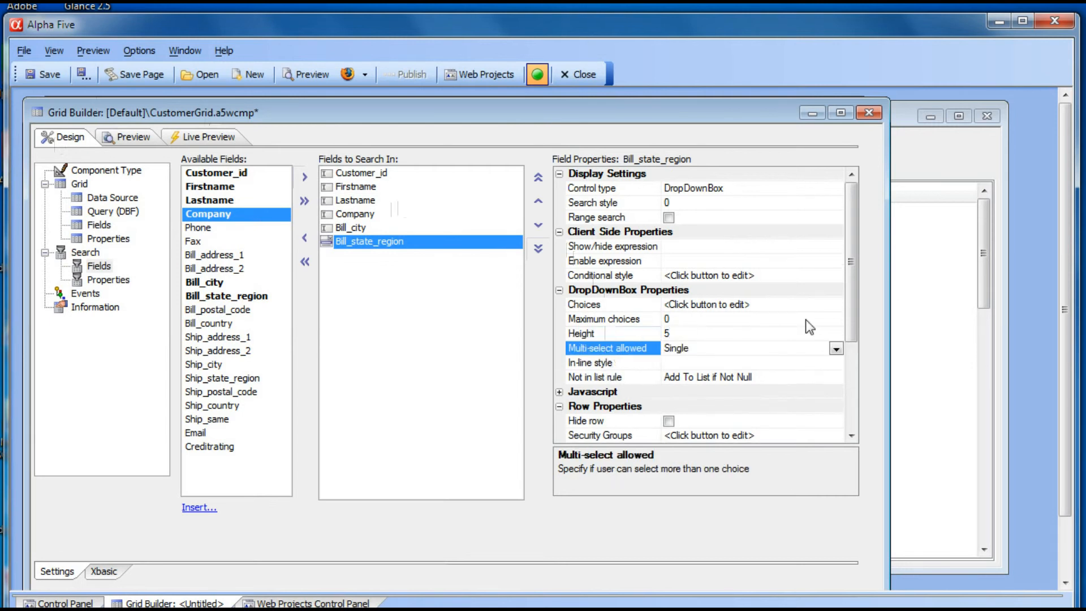
left_click(835, 349)
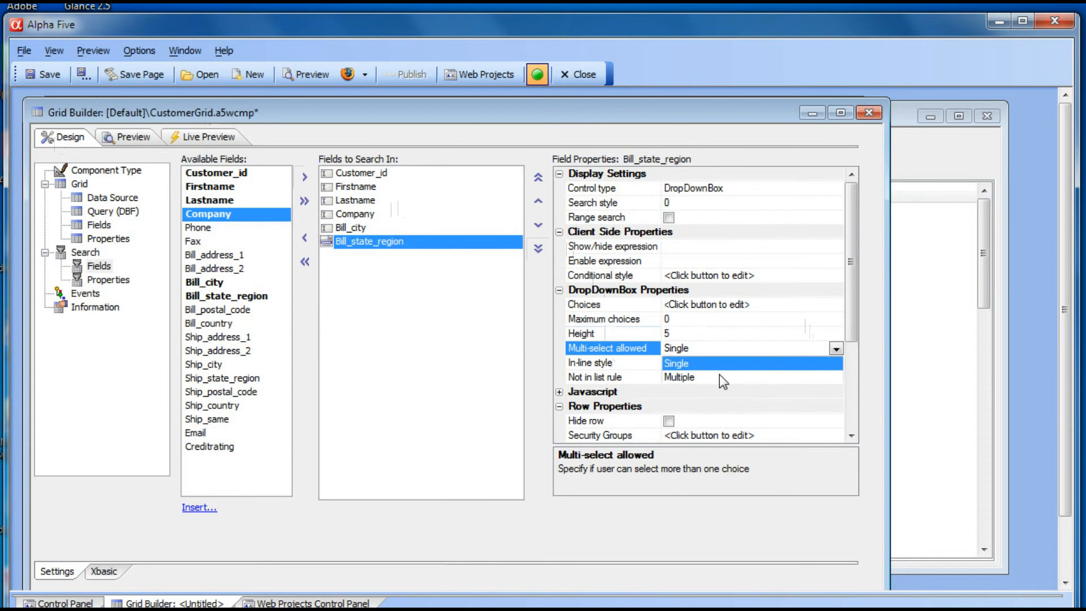
left_click(677, 378)
Test the list box in the live preview by searching for the Bill state regions AZ, CA and CT.
left_click(198, 137)
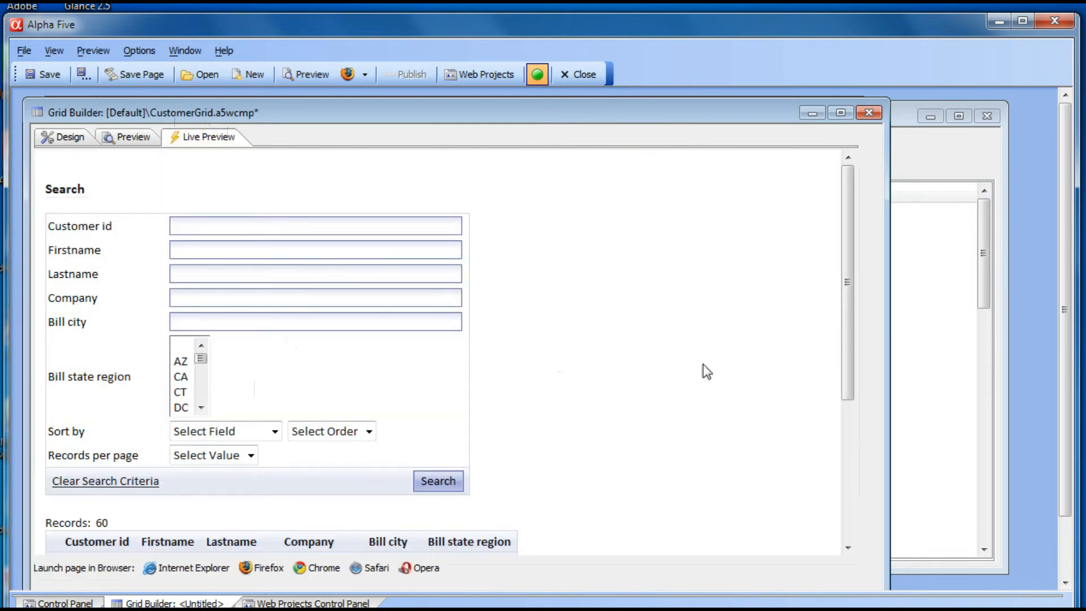
left_click_drag(847, 294, 843, 364)
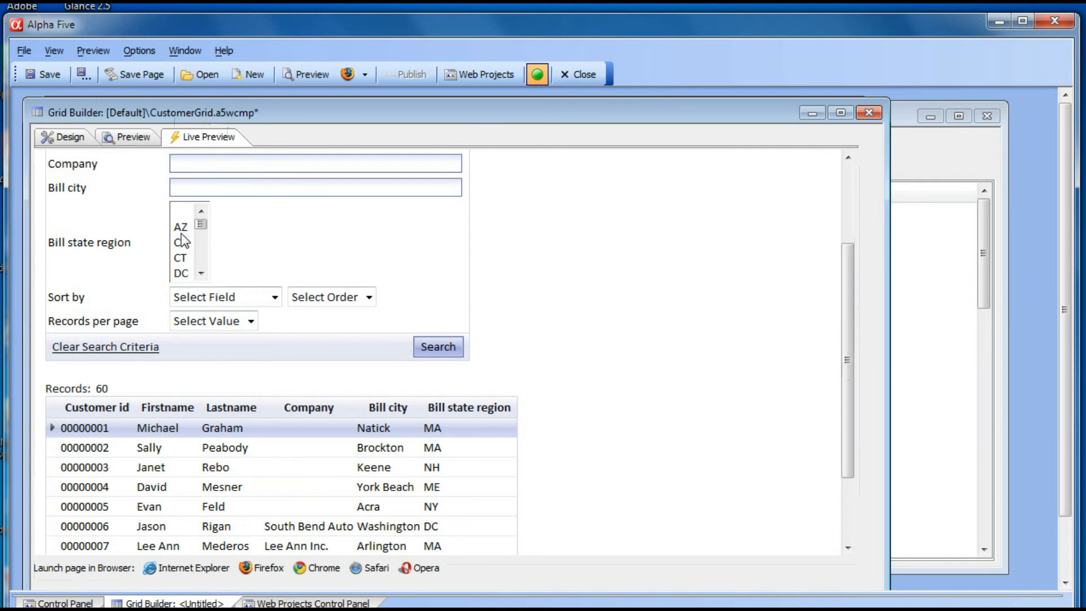
left_click_drag(181, 227, 185, 261)
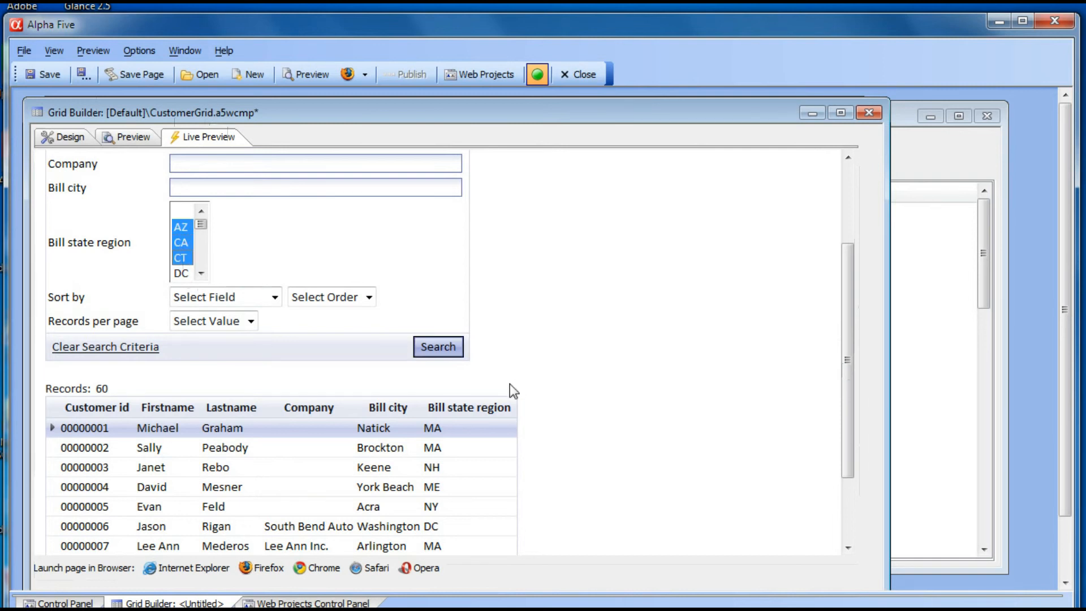
left_click(441, 348)
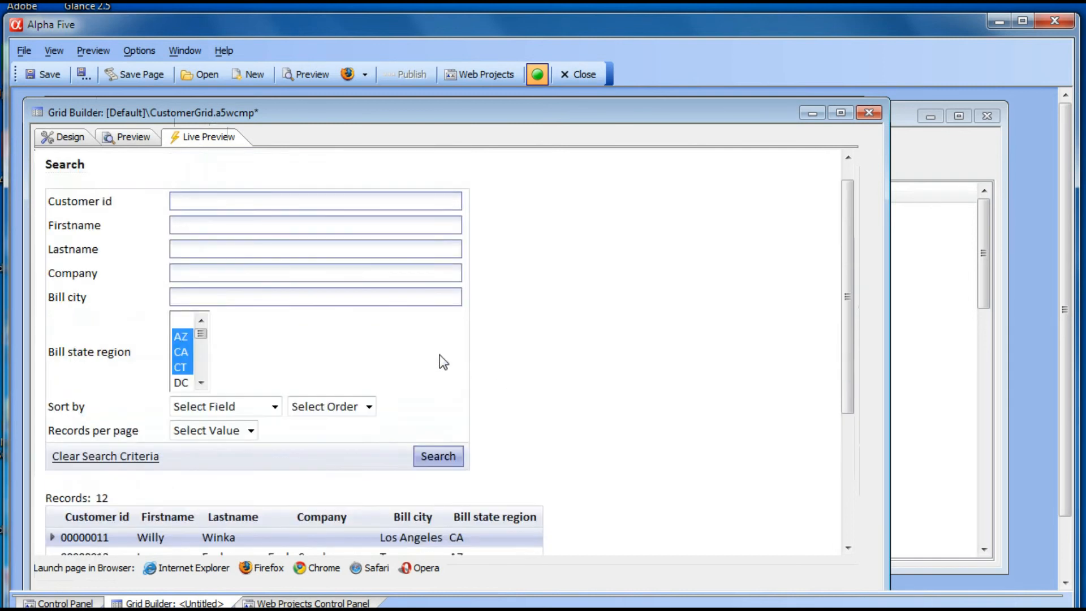
scroll(579, 389, "down", 5)
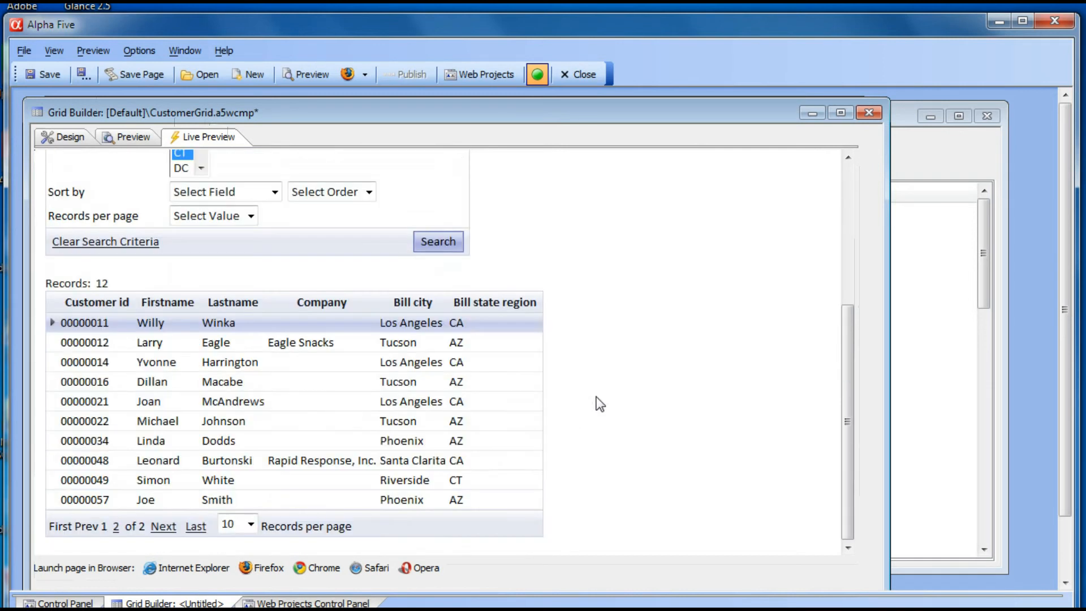
Sort the search results by Bill state region in ascending order and go to the last page.
left_click(476, 306)
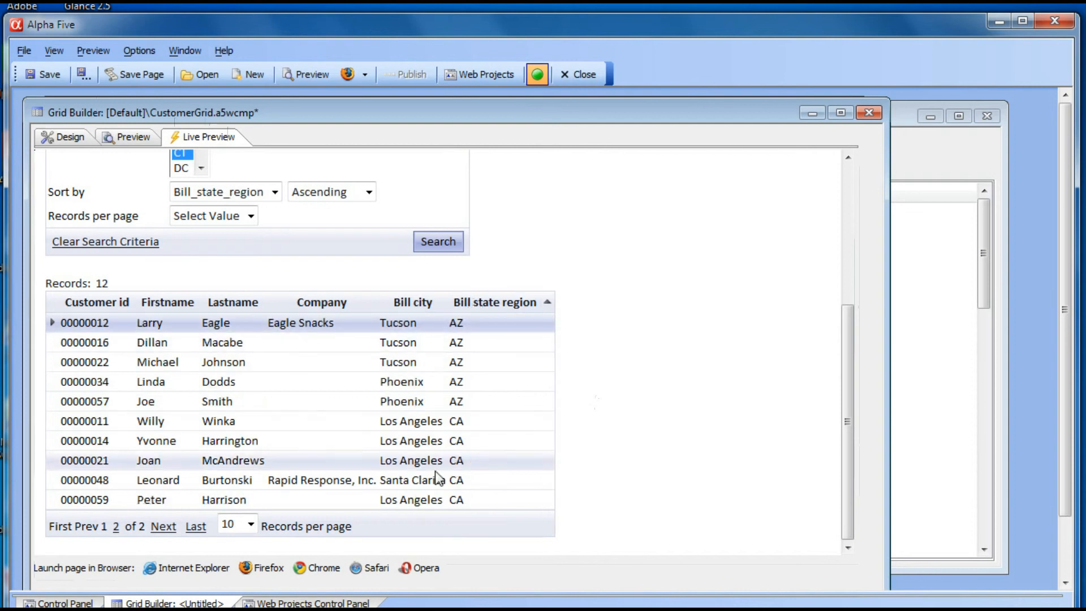
left_click(196, 527)
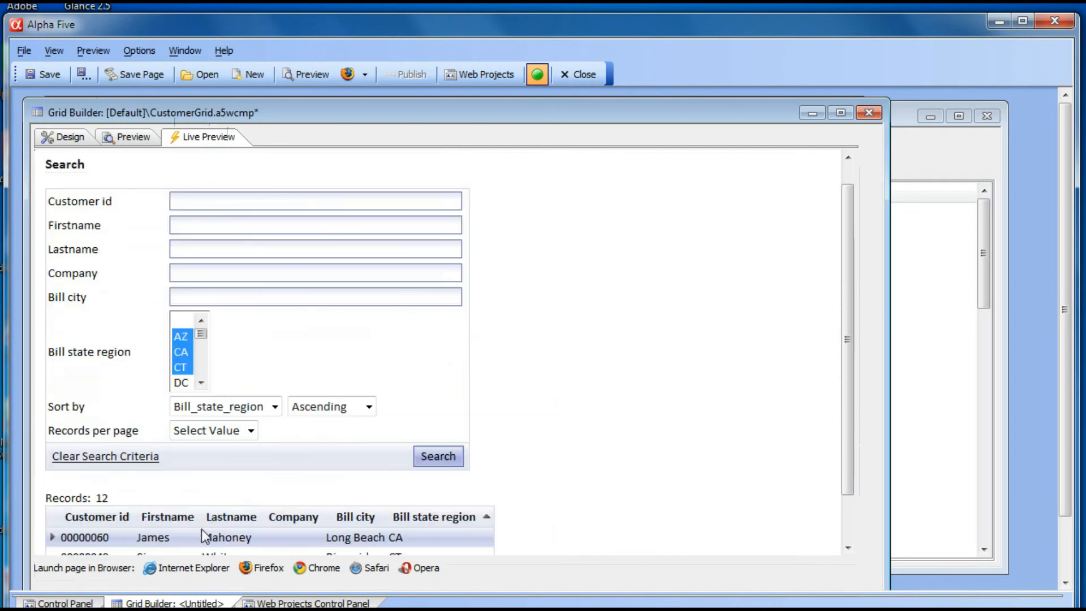
scroll(493, 457, "down", 2)
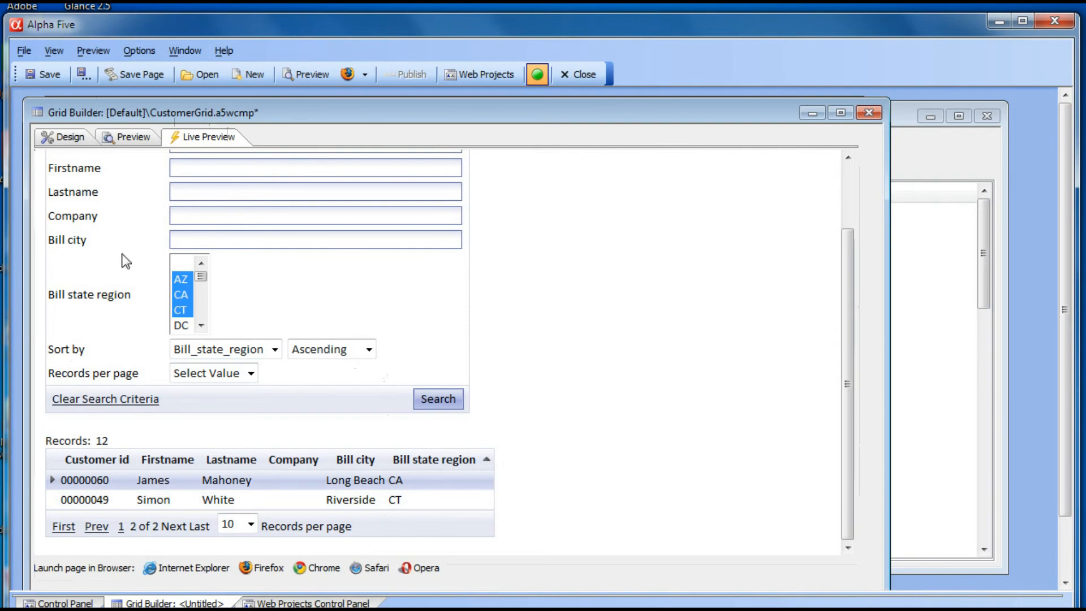
Enable the single 'Keyword' search field in the design properties of the Search part.
left_click(50, 139)
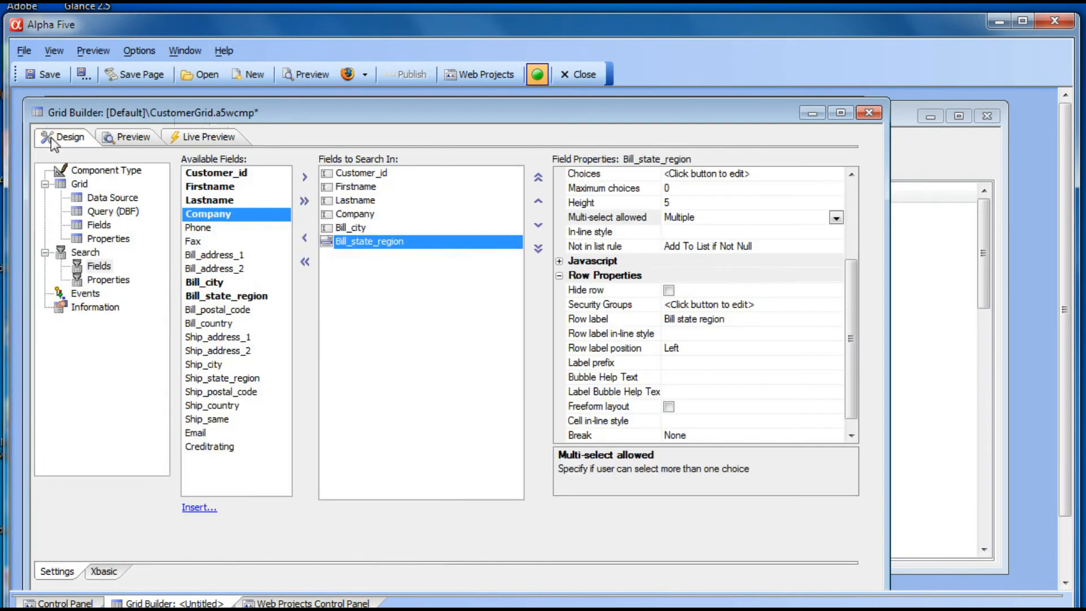
left_click(103, 280)
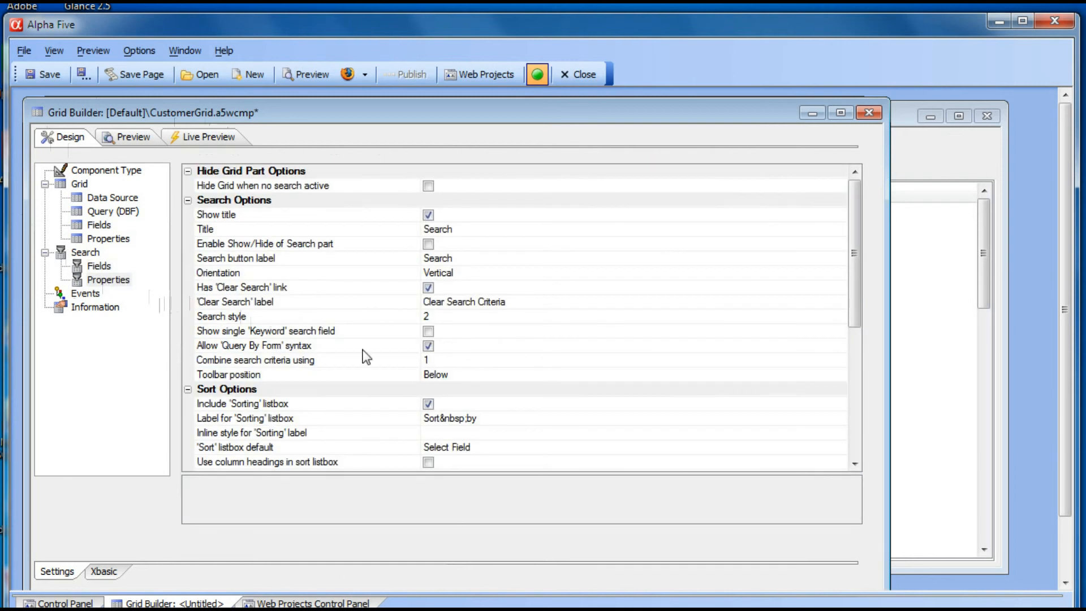
left_click(430, 333)
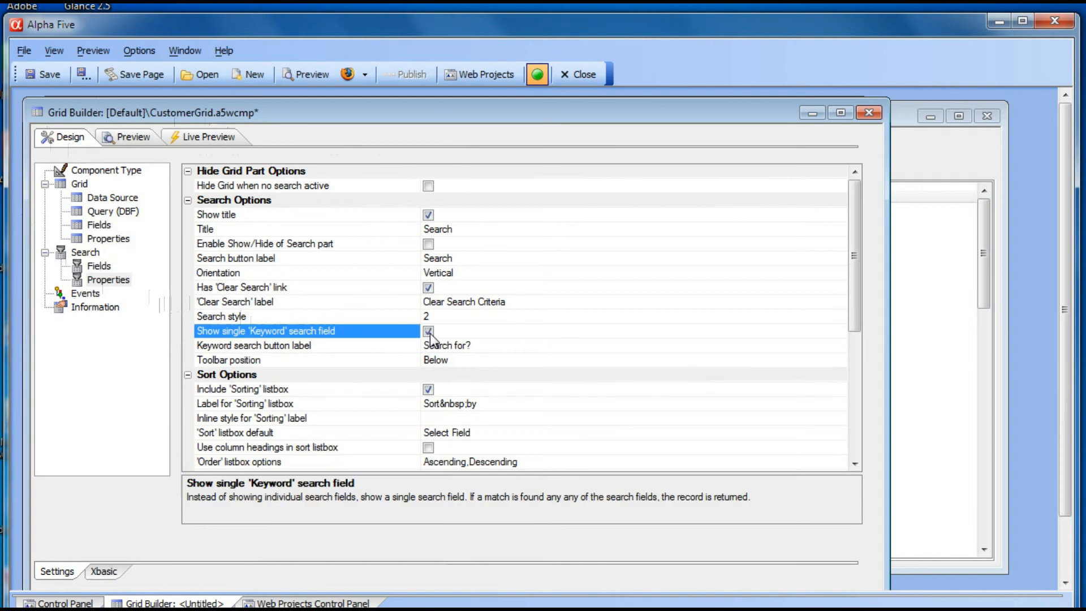
Test the keyword search in the live preview by searching for gr.
left_click(208, 141)
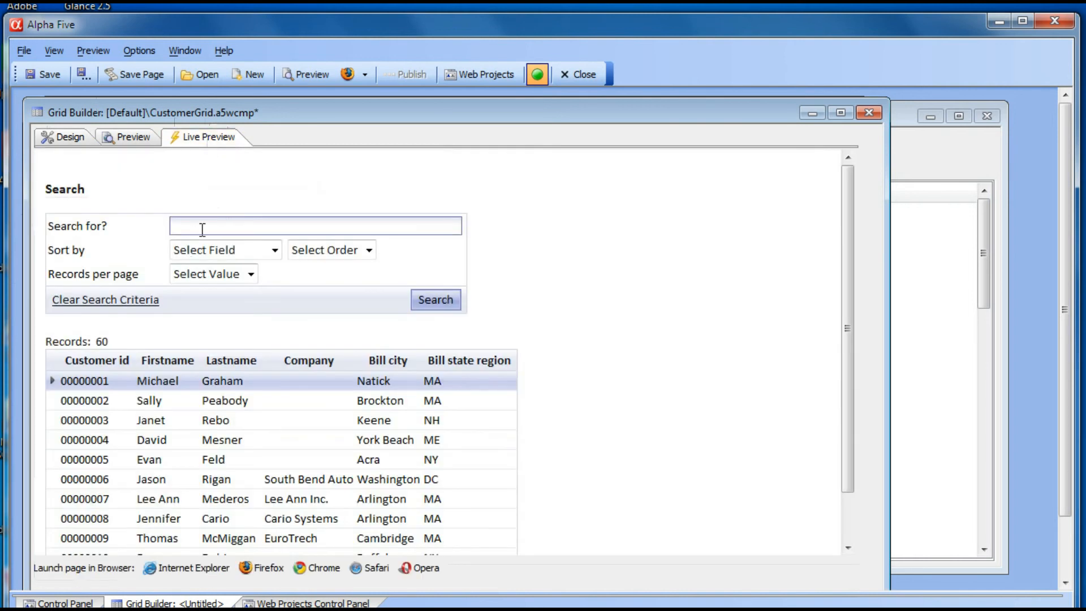
left_click(202, 229)
type("gr")
left_click(433, 301)
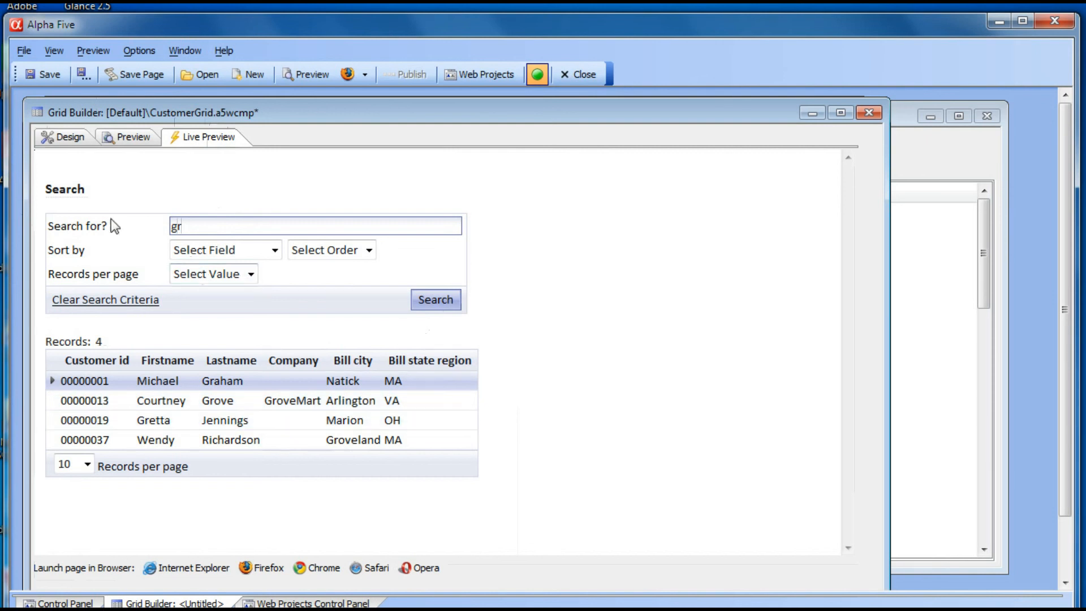
Enable Quick Search in the design properties of the Grid part.
left_click(66, 139)
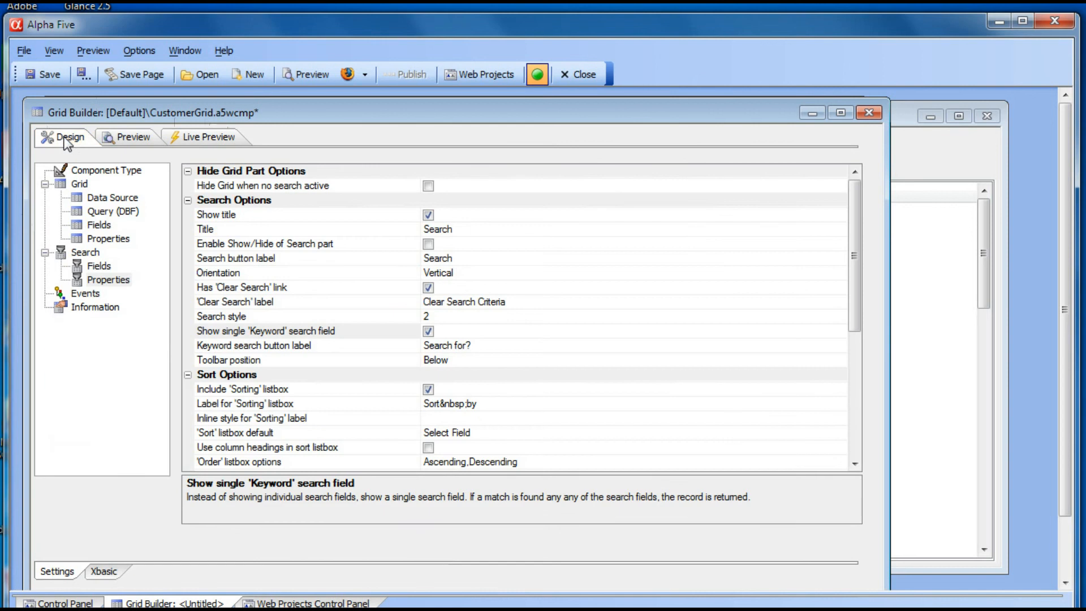
left_click(106, 238)
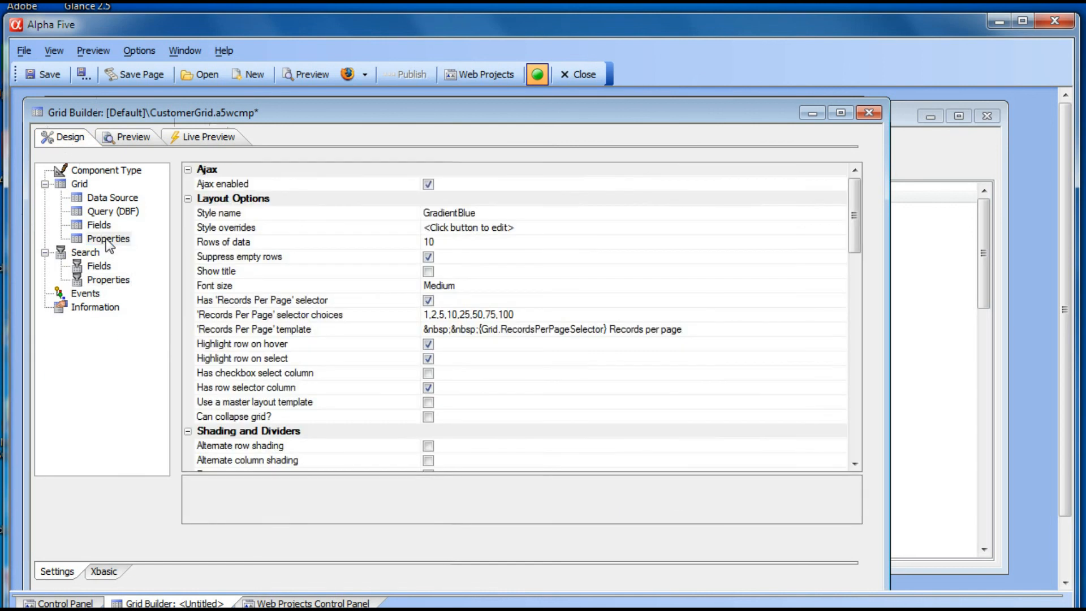
left_click_drag(859, 215, 865, 308)
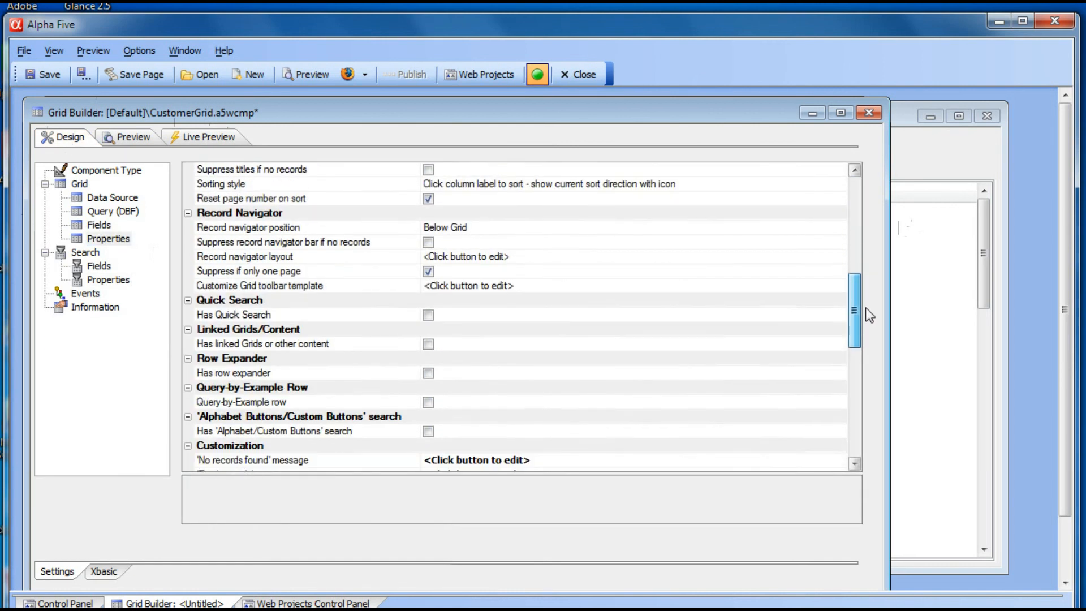
left_click(428, 315)
Set the Quick Search to search in the single field Lastname.
left_click(284, 358)
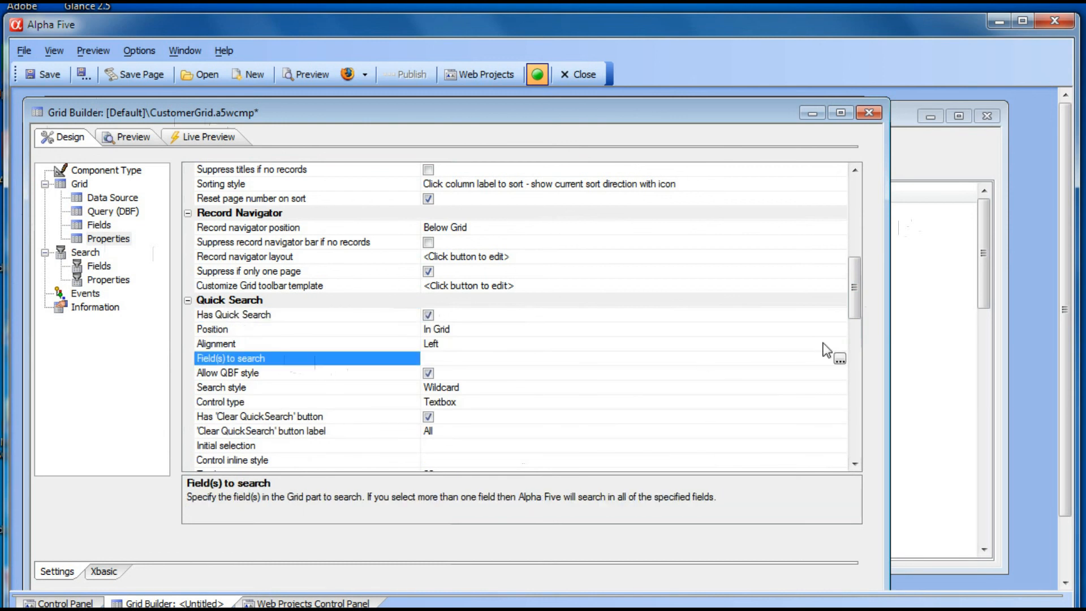
left_click(840, 359)
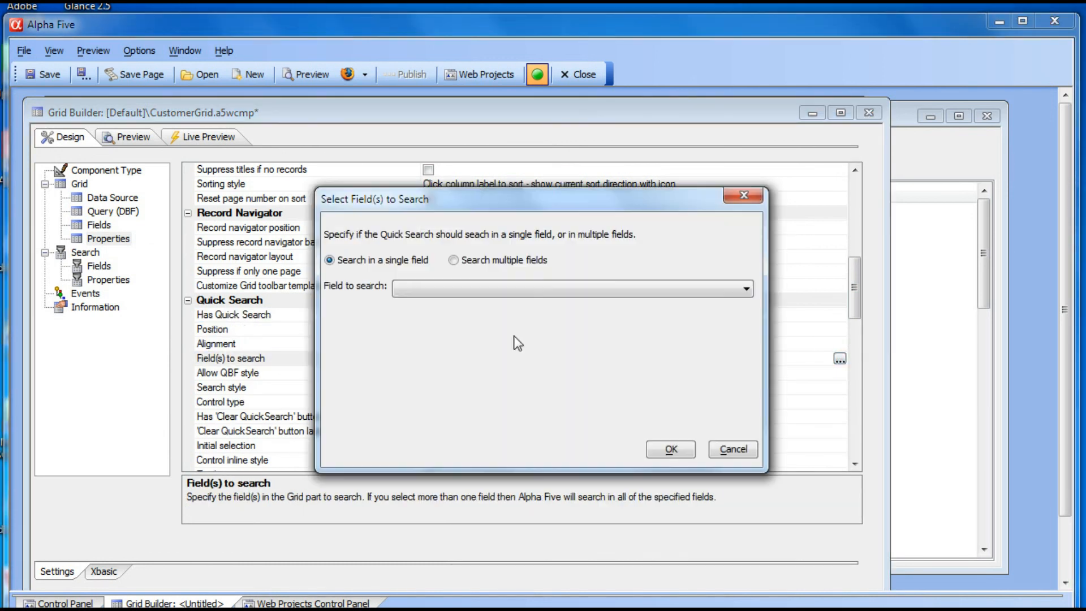
left_click(436, 287)
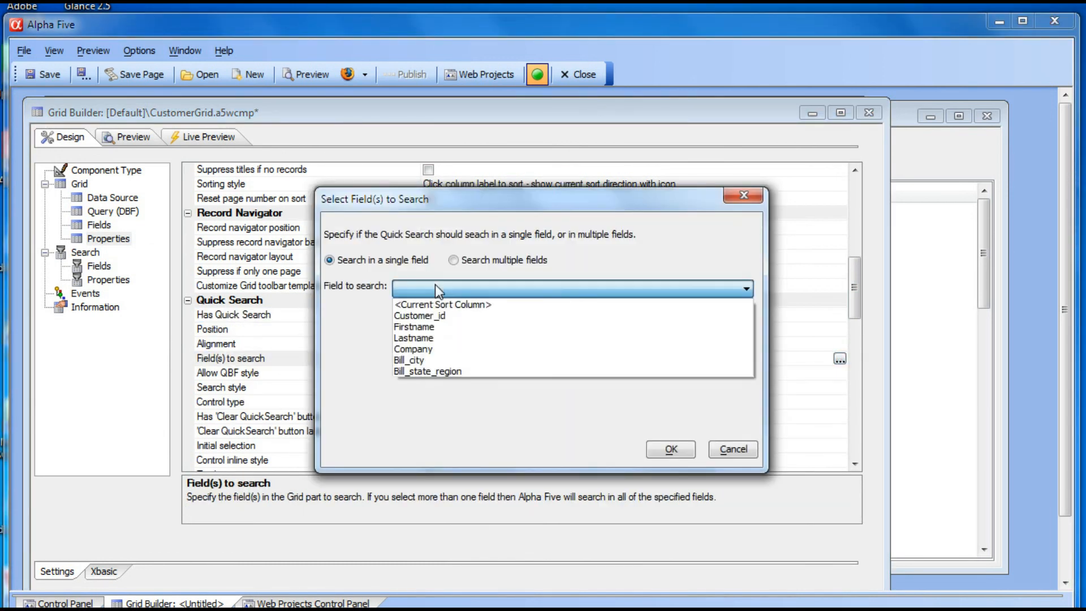
left_click(439, 339)
left_click(672, 447)
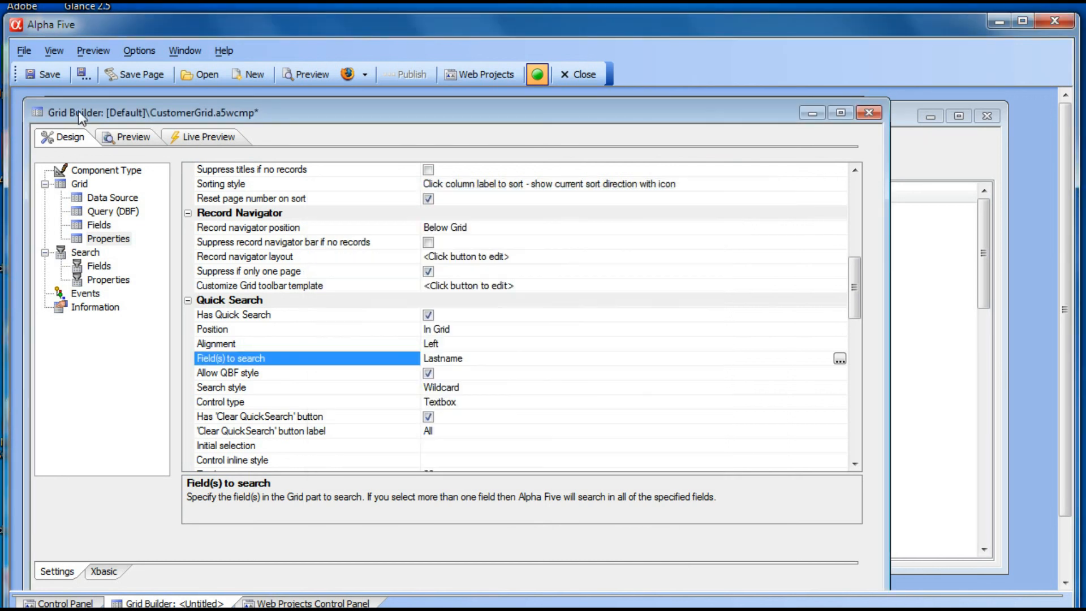
Test the grid's Quick Search in the live preview by searching for a customer's last name.
left_click(202, 136)
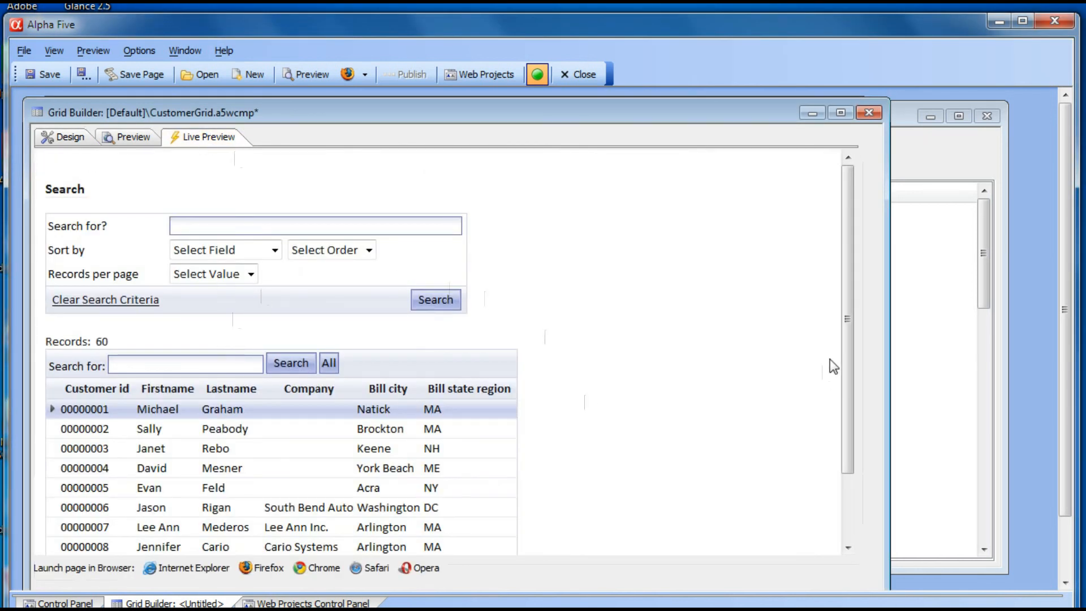
left_click_drag(847, 349, 847, 409)
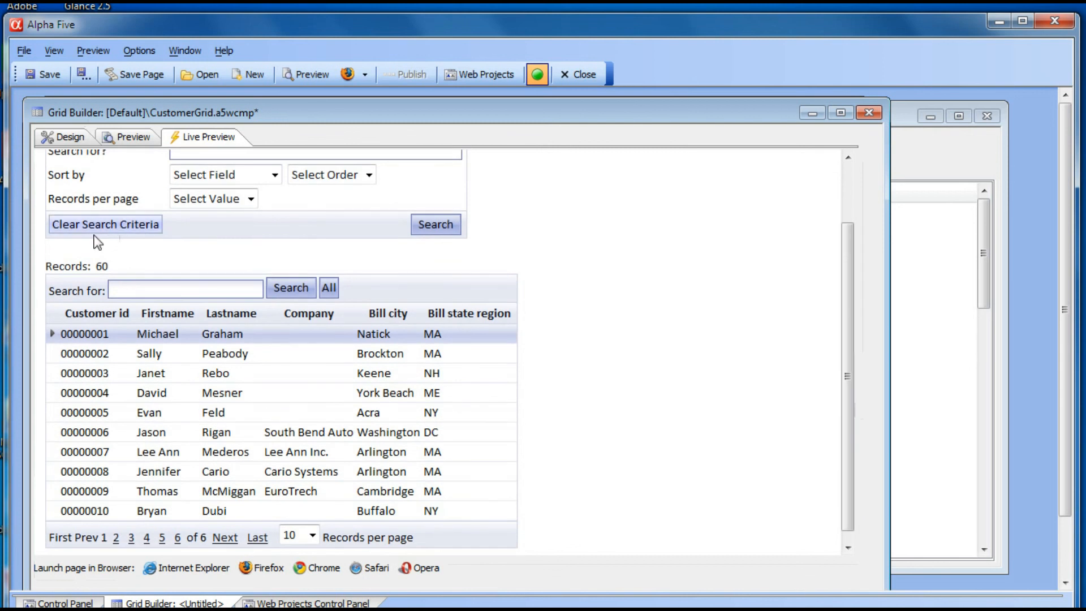
left_click(164, 286)
type("smith")
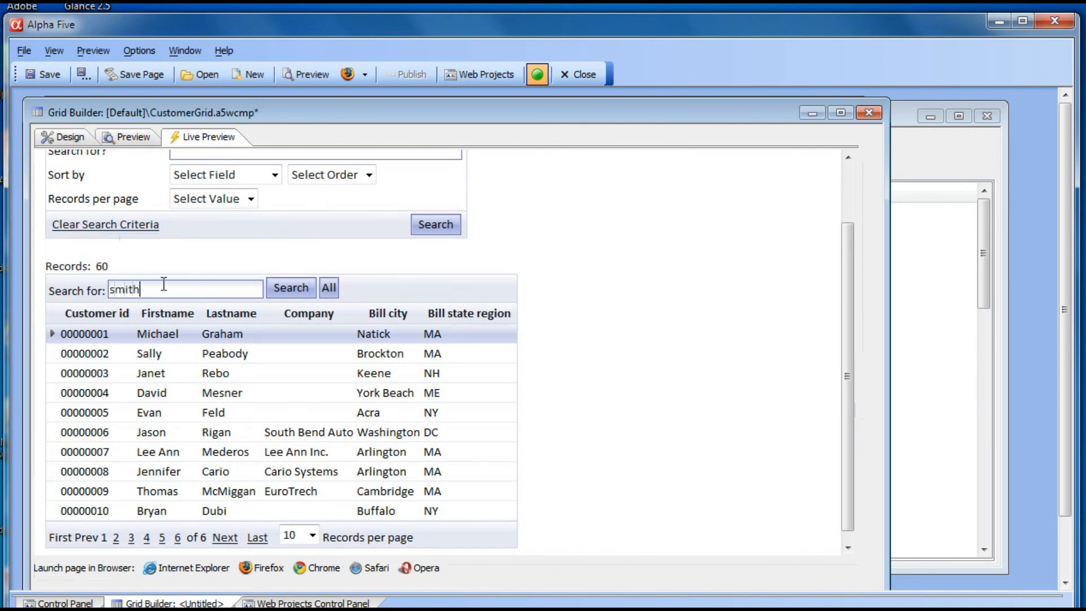
left_click(295, 293)
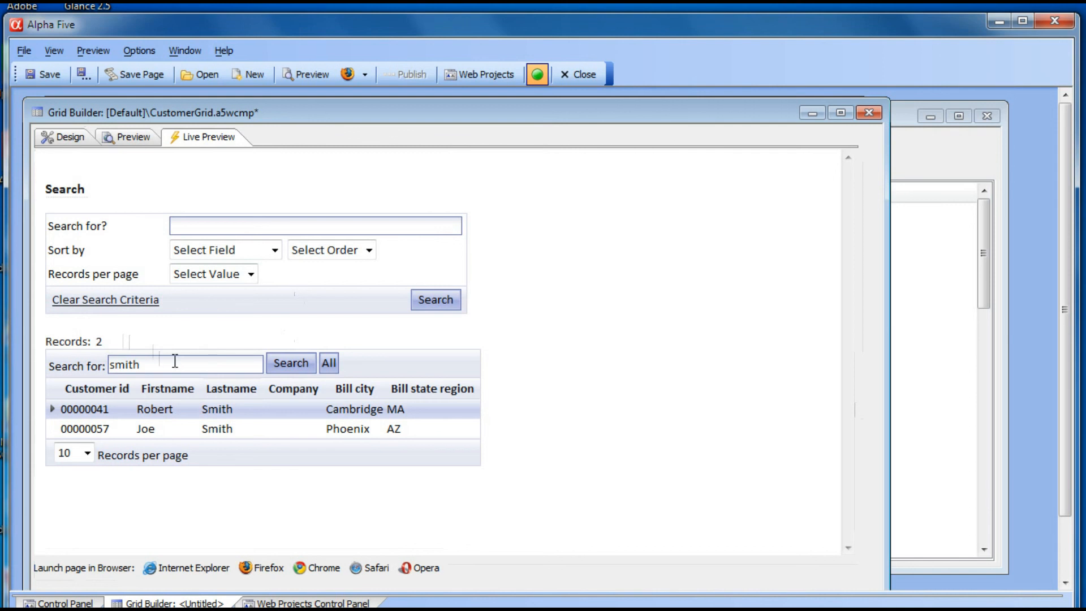